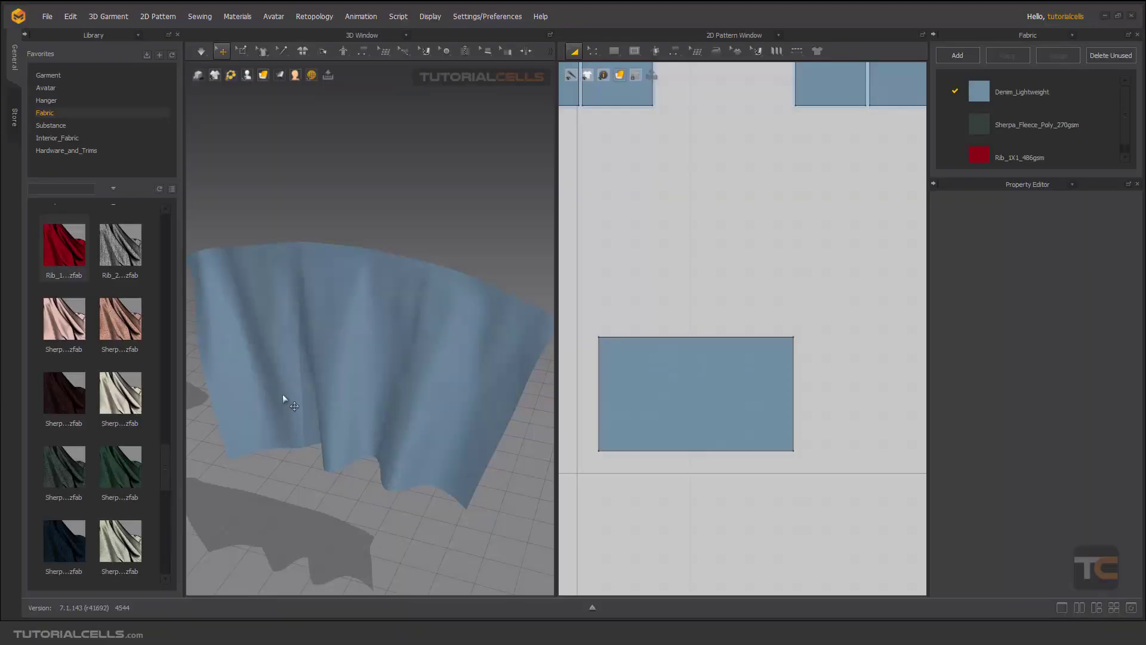
pyautogui.click(243, 52)
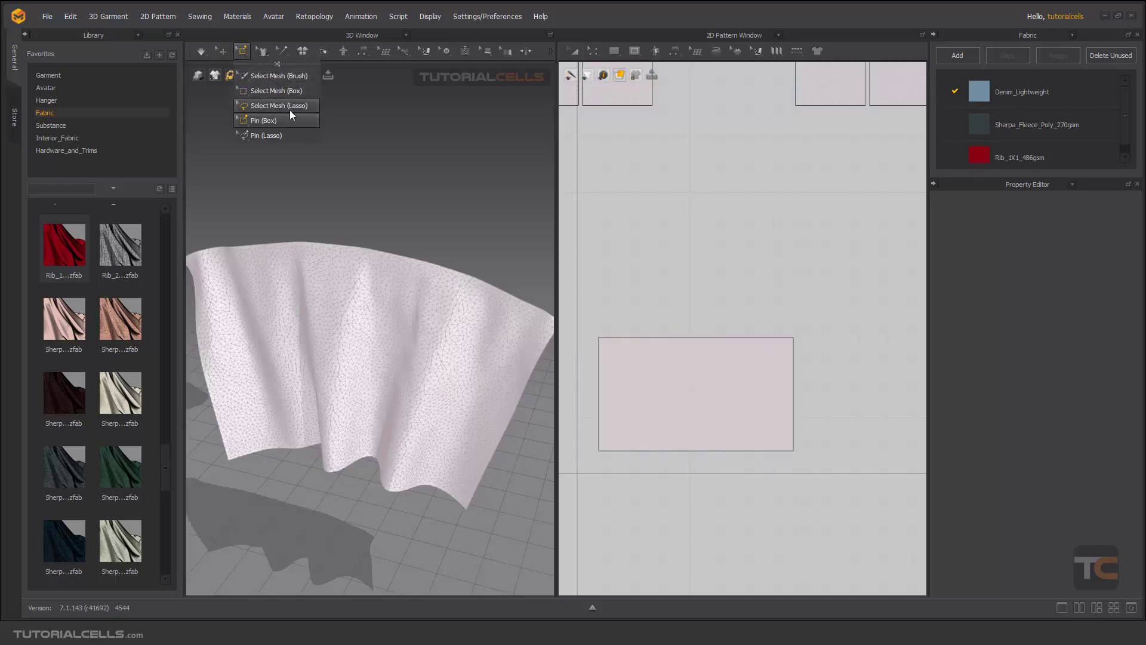
pyautogui.click(289, 108)
pyautogui.click(221, 51)
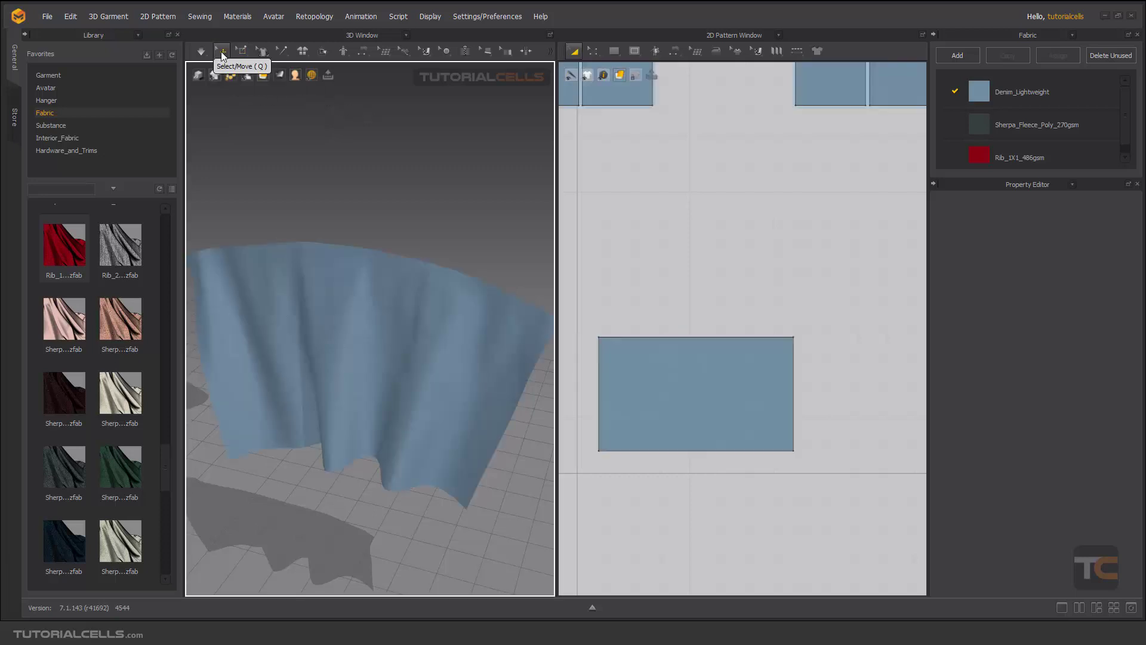
# Step: Brush-select the mesh along the rectangular pattern's top edge with Select Mesh (Brush), then set the brush size to 111 and focal to 60
pyautogui.moveTo(238, 53)
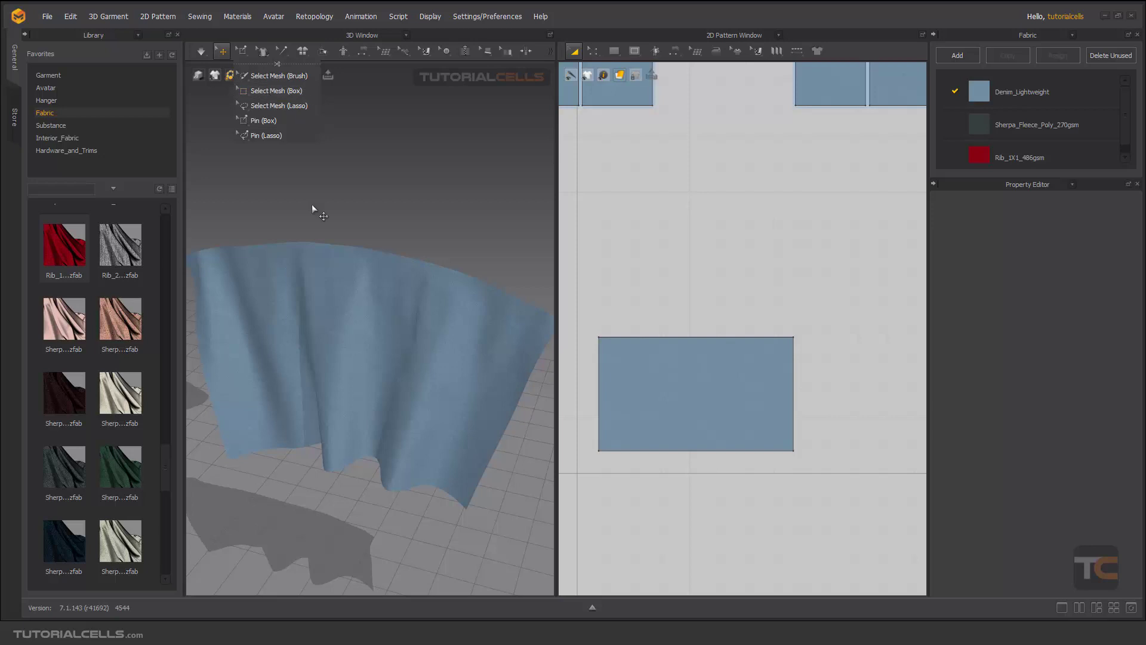
pyautogui.click(255, 75)
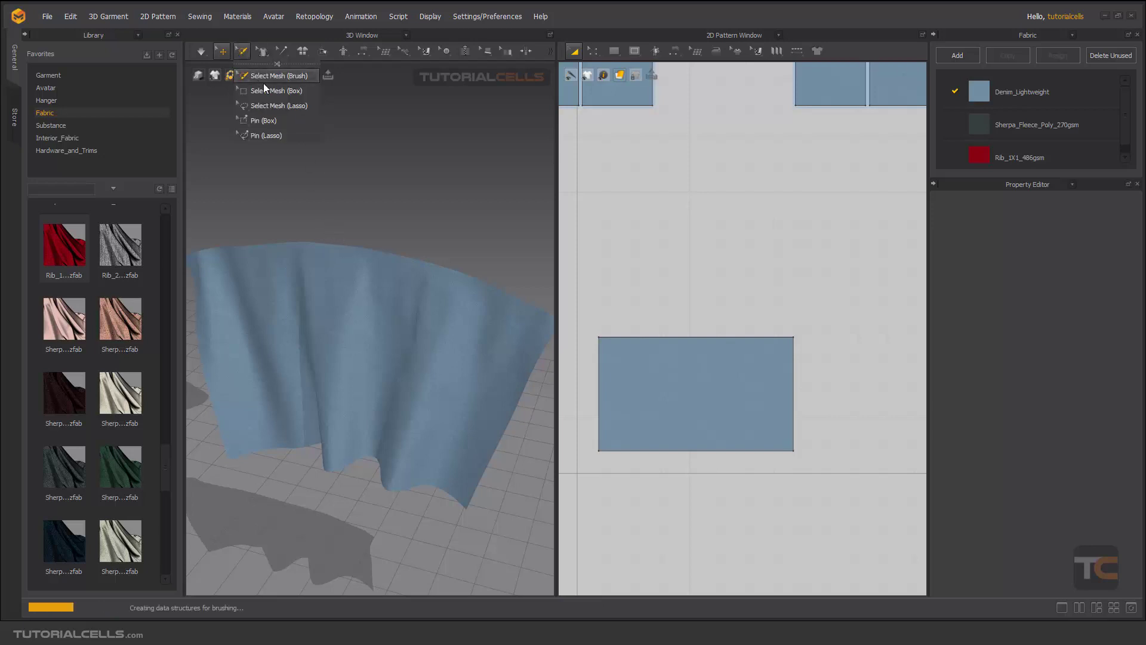
pyautogui.moveTo(454, 74); pyautogui.dragTo(453, 85)
pyautogui.moveTo(690, 388); pyautogui.dragTo(709, 377, button='right')
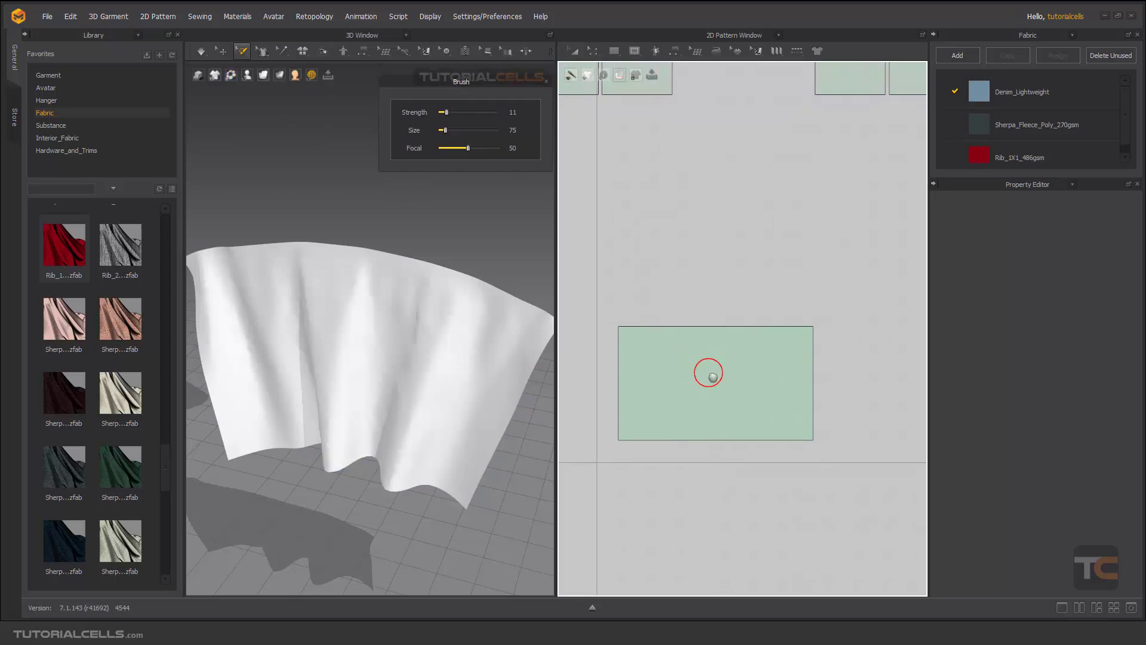
pyautogui.scroll(4, 687, 358)
pyautogui.scroll(-3, 685, 354)
pyautogui.moveTo(592, 323)
pyautogui.mouseDown()
pyautogui.moveTo(871, 331)
pyautogui.moveTo(791, 318)
pyautogui.mouseUp()
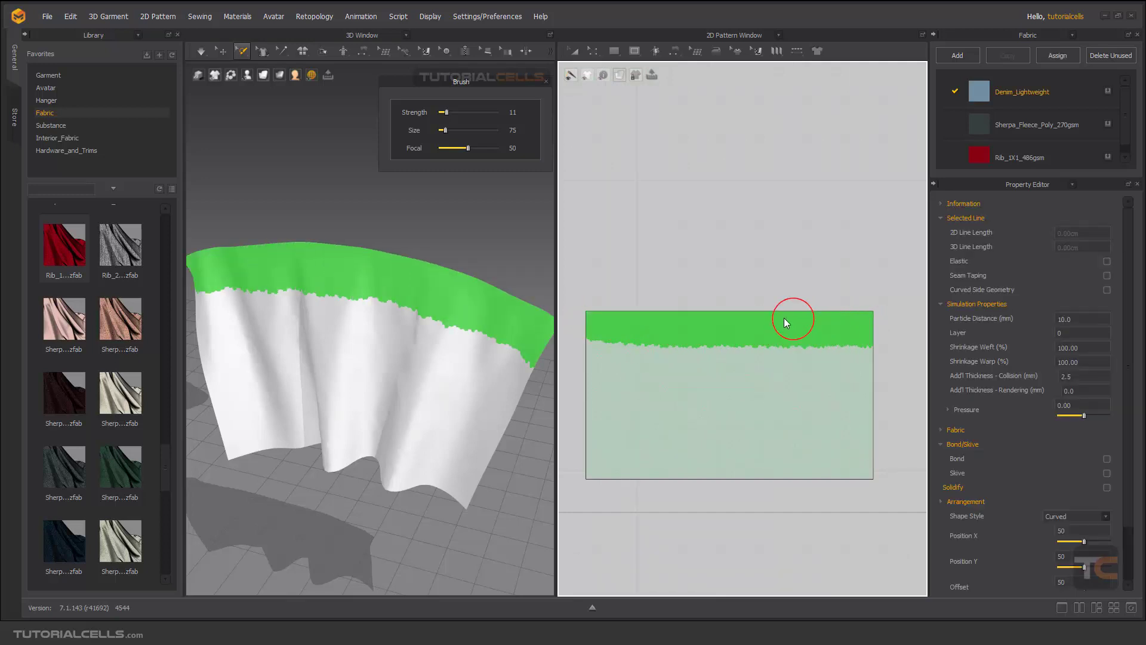
pyautogui.click(687, 323)
pyautogui.click(446, 131)
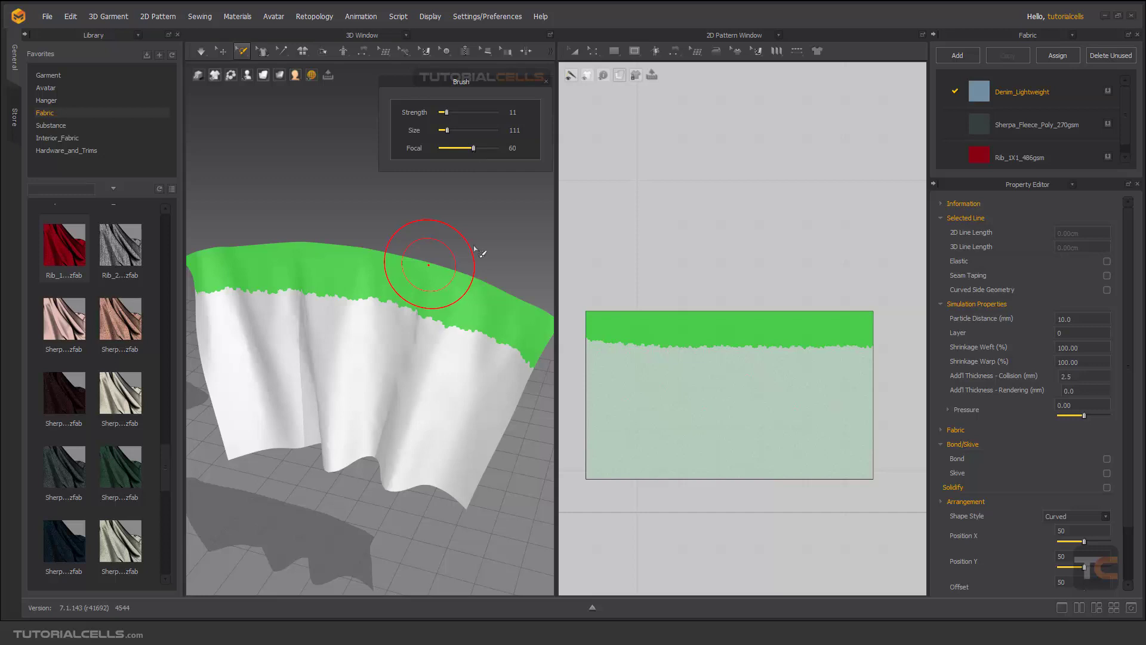
# Step: Freeze the painted mesh region along the rectangle's top edge and briefly run the simulation
pyautogui.rightClick(686, 330)
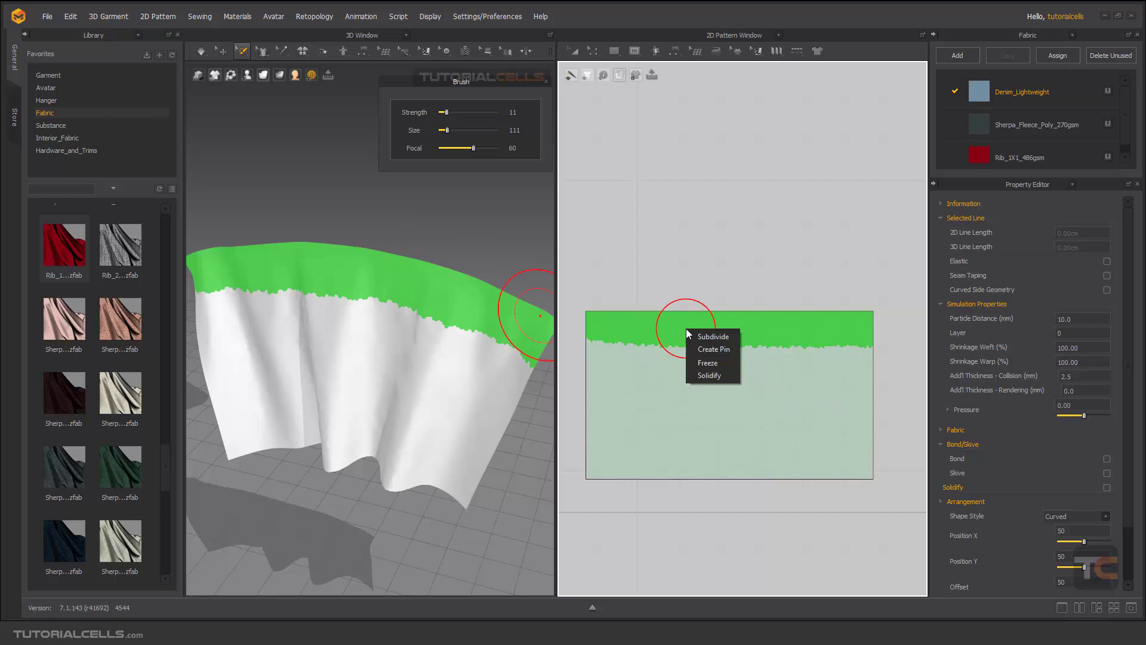
pyautogui.rightClick(475, 308)
pyautogui.rightClick(613, 326)
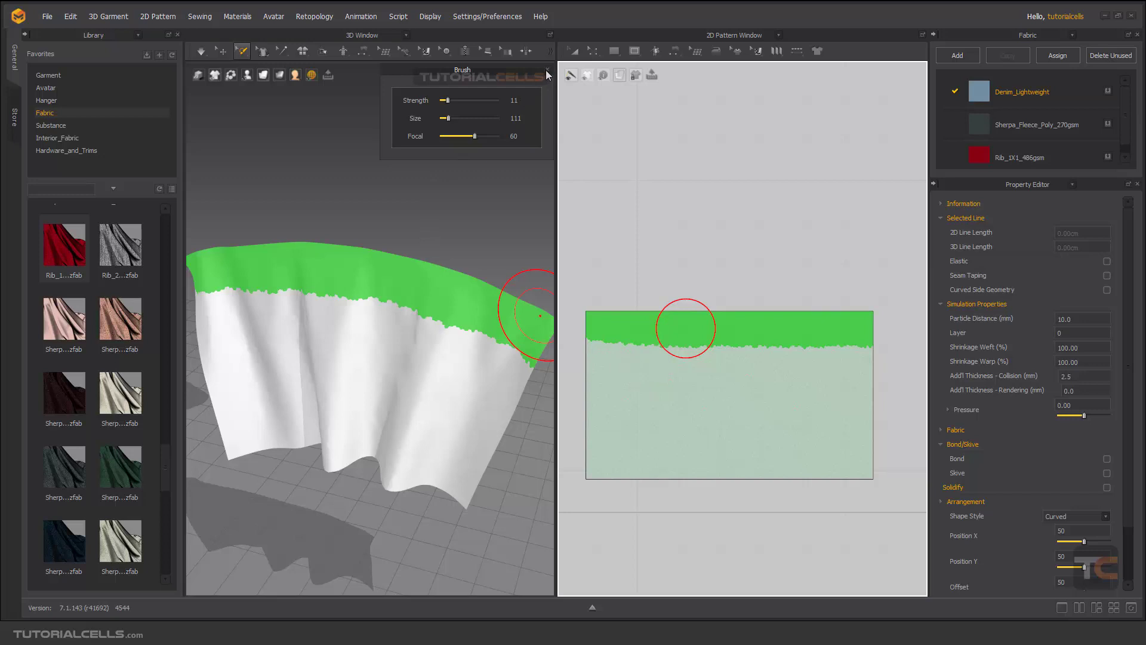
pyautogui.press('Return')
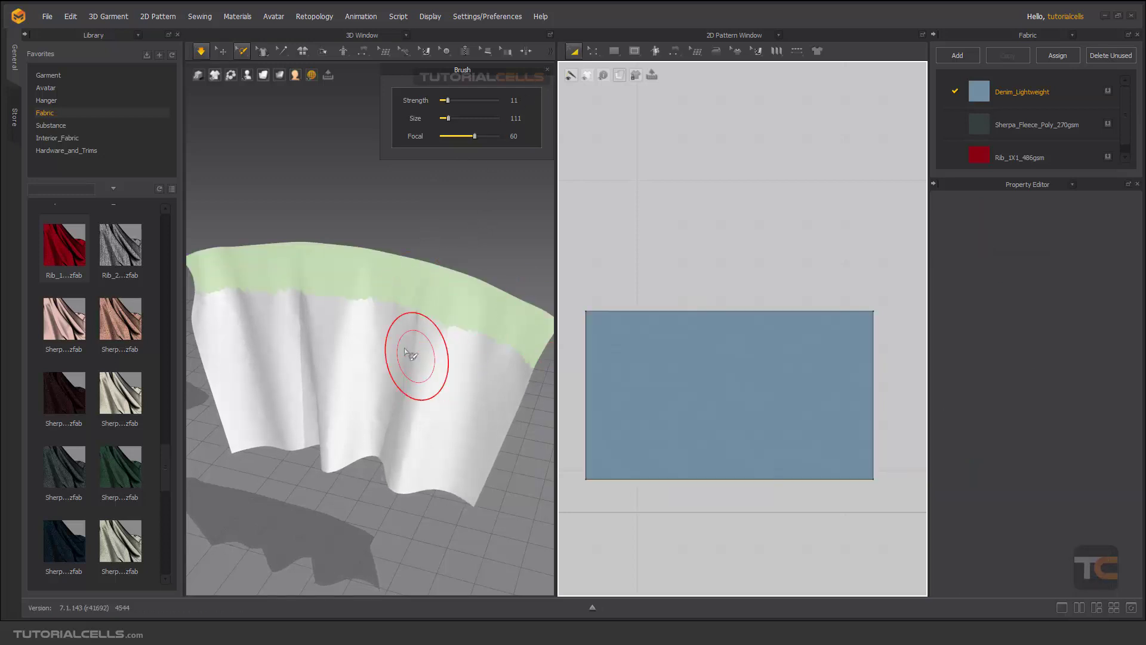
pyautogui.press('space')
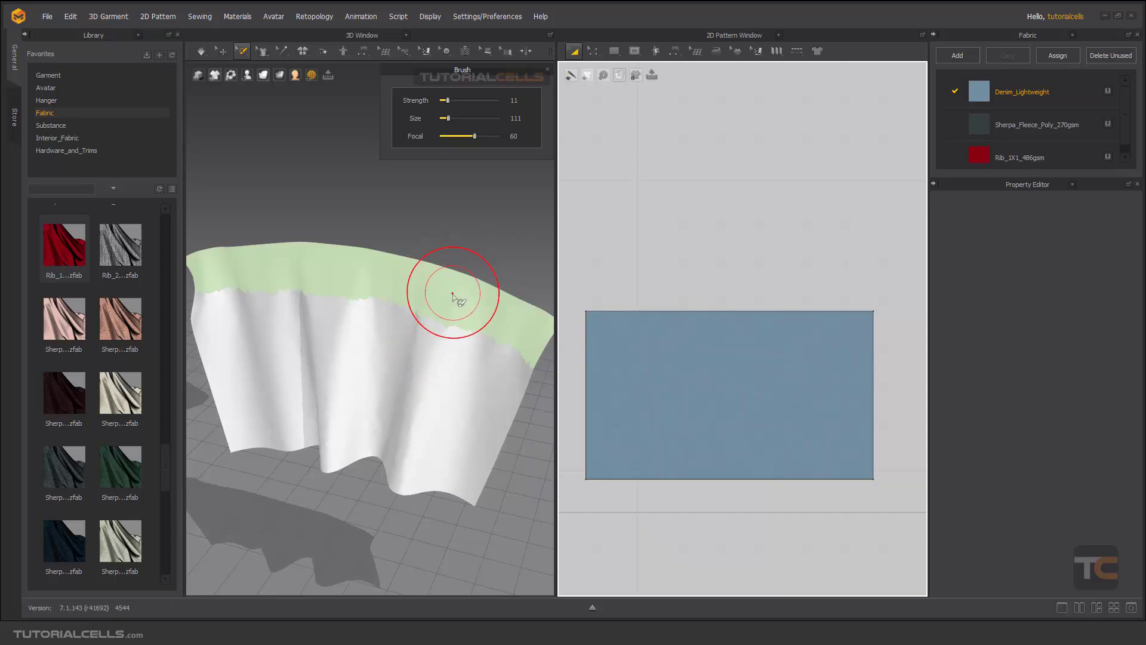
# Step: Delete the freeze region from the upper part of the draped cloth
pyautogui.rightClick(453, 297)
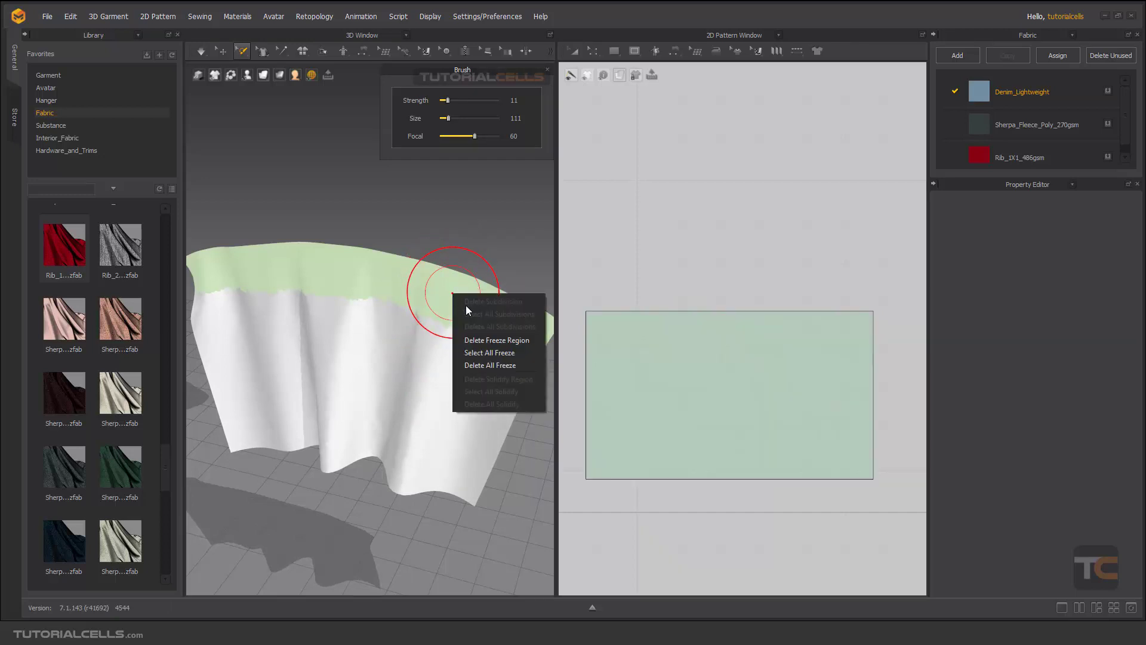
pyautogui.click(665, 276)
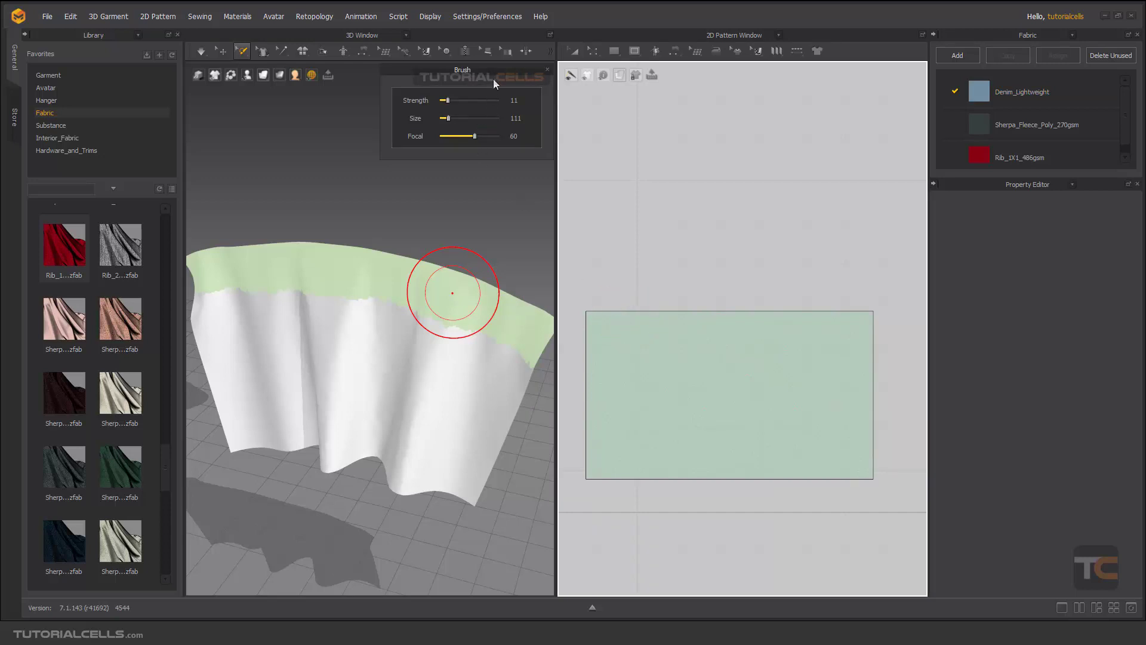
pyautogui.rightClick(384, 274)
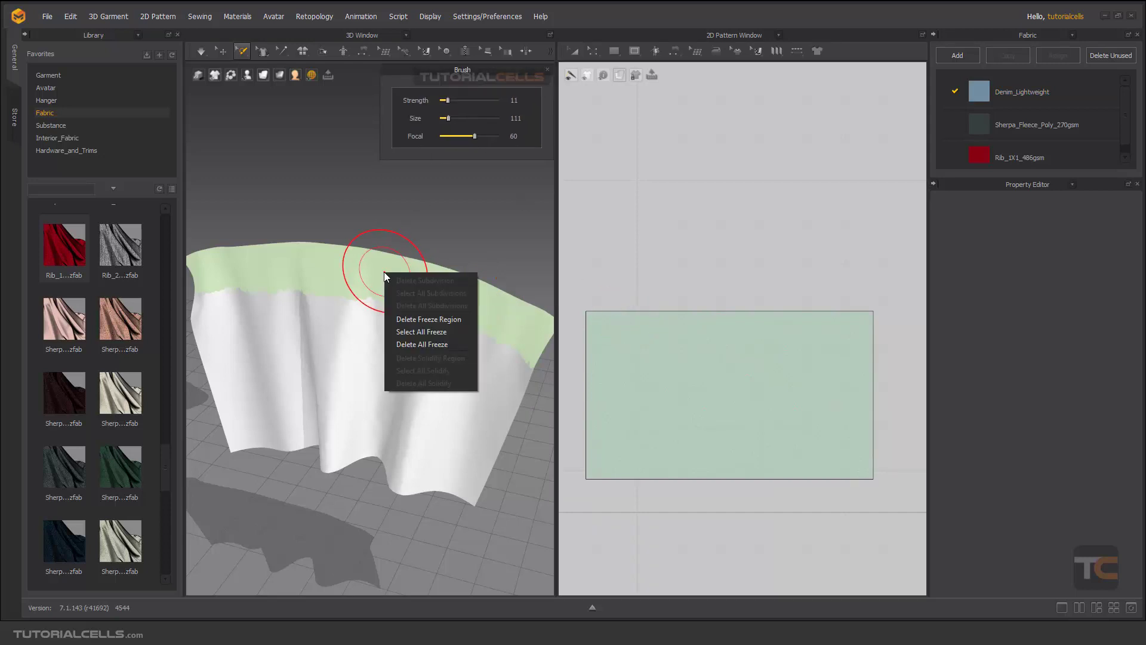
pyautogui.click(414, 323)
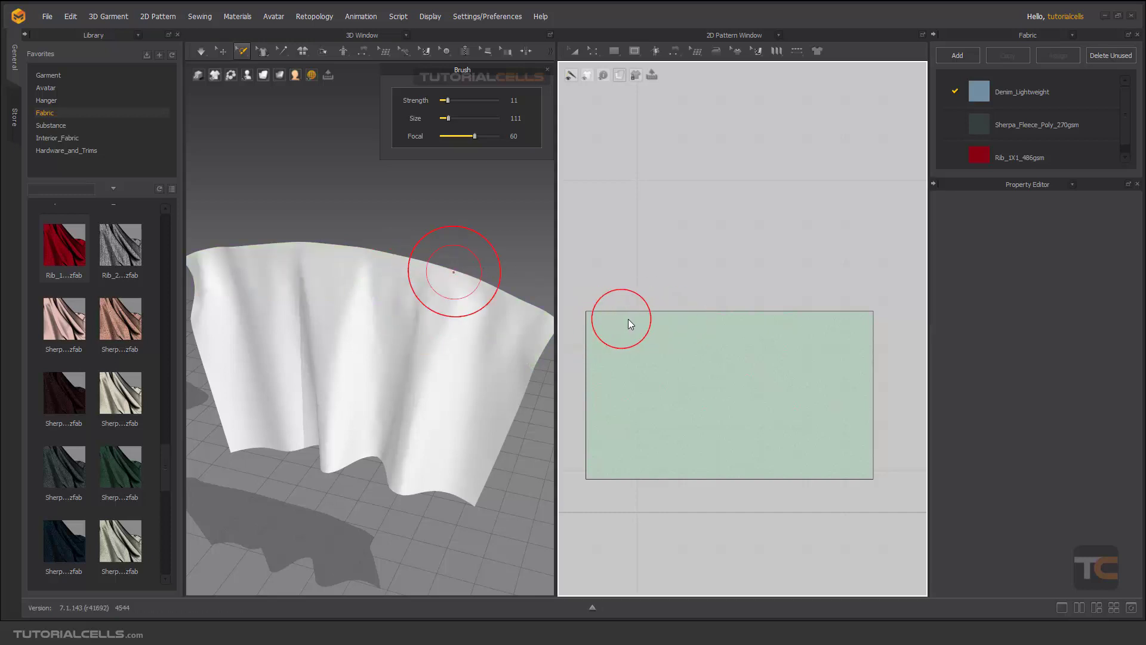
# Step: Paint mesh selections along the rectangle pattern's upper edge and across its middle, then discard them
pyautogui.moveTo(602, 324); pyautogui.dragTo(868, 329)
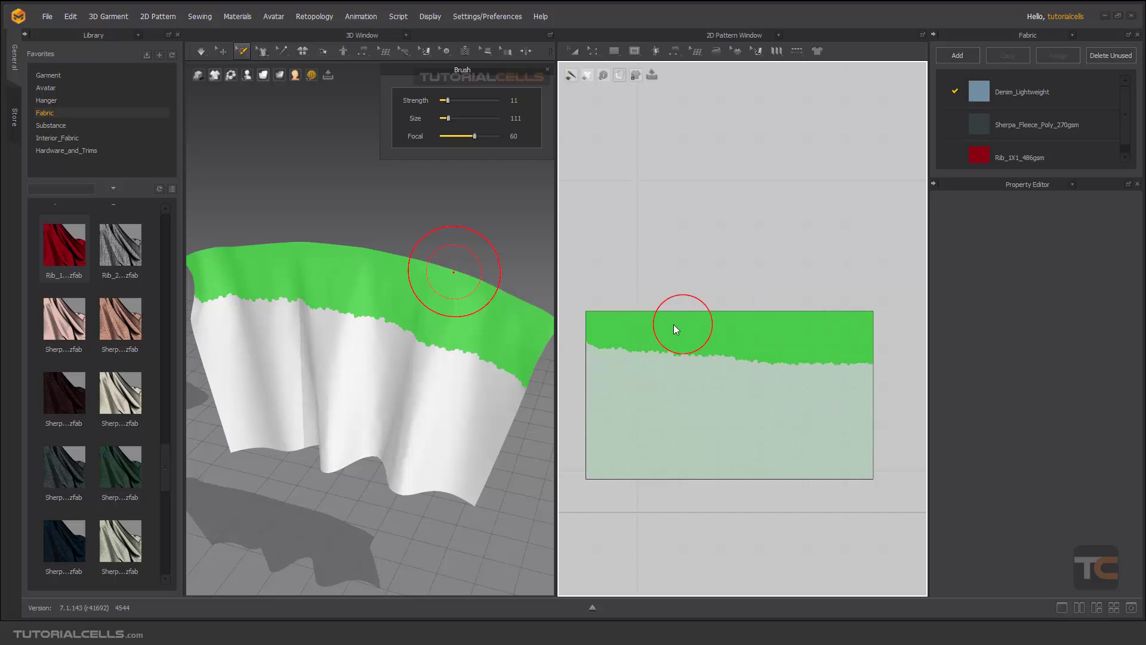
pyautogui.rightClick(639, 328)
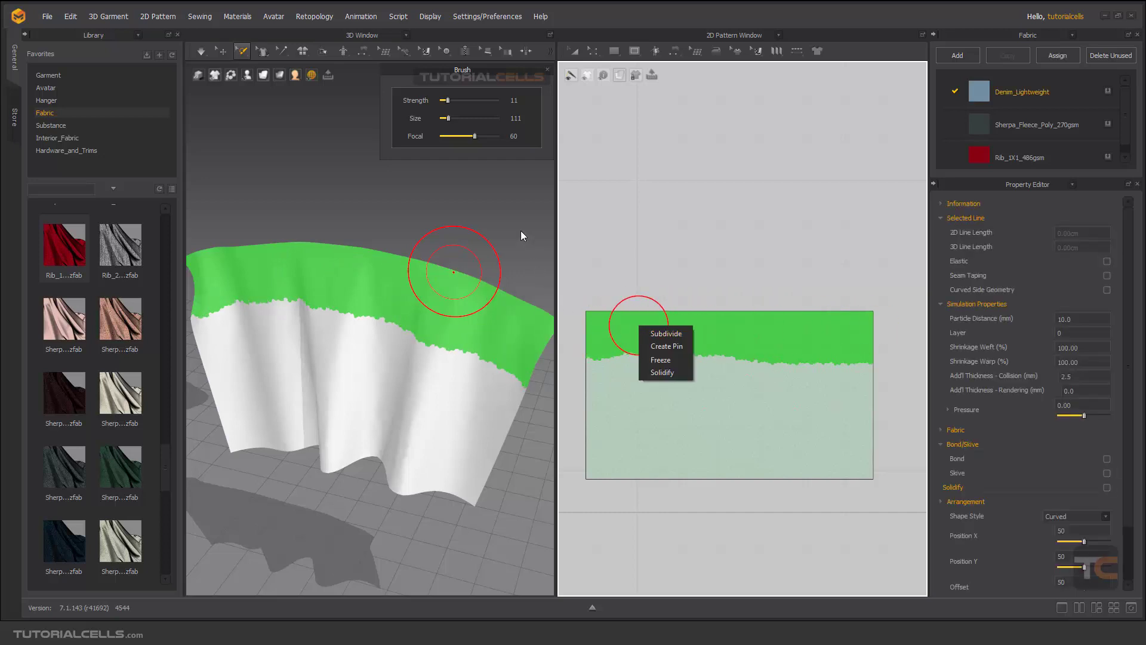
pyautogui.click(636, 270)
pyautogui.hotkey('ctrl', 'z')
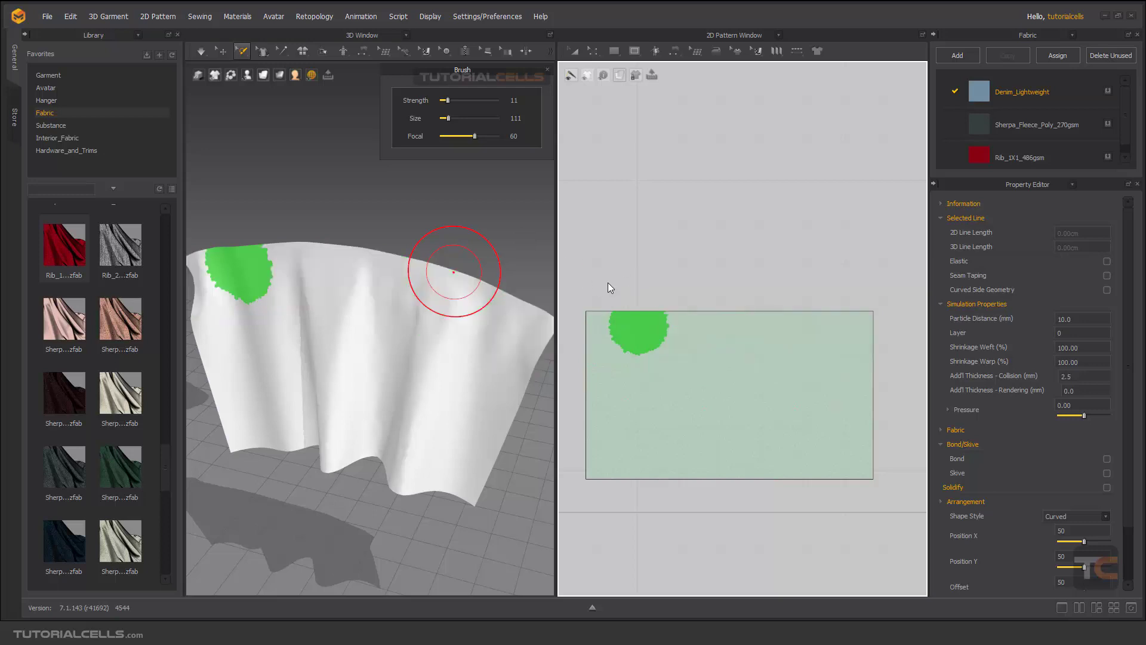
pyautogui.hotkey('ctrl', 'z')
pyautogui.moveTo(588, 327); pyautogui.dragTo(875, 320)
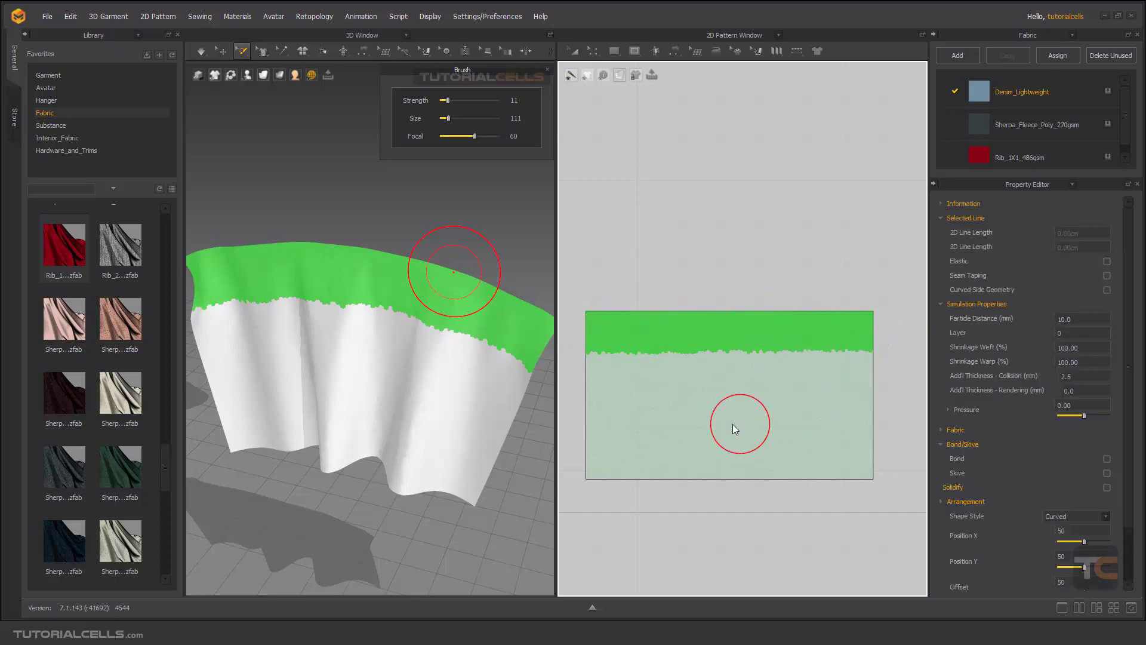
pyautogui.moveTo(684, 423)
pyautogui.mouseDown()
pyautogui.moveTo(788, 422)
pyautogui.moveTo(790, 441)
pyautogui.moveTo(802, 437)
pyautogui.moveTo(779, 419)
pyautogui.moveTo(654, 421)
pyautogui.moveTo(750, 460)
pyautogui.moveTo(833, 400)
pyautogui.moveTo(856, 348)
pyautogui.moveTo(797, 326)
pyautogui.moveTo(617, 325)
pyautogui.moveTo(590, 336)
pyautogui.moveTo(800, 357)
pyautogui.mouseUp()
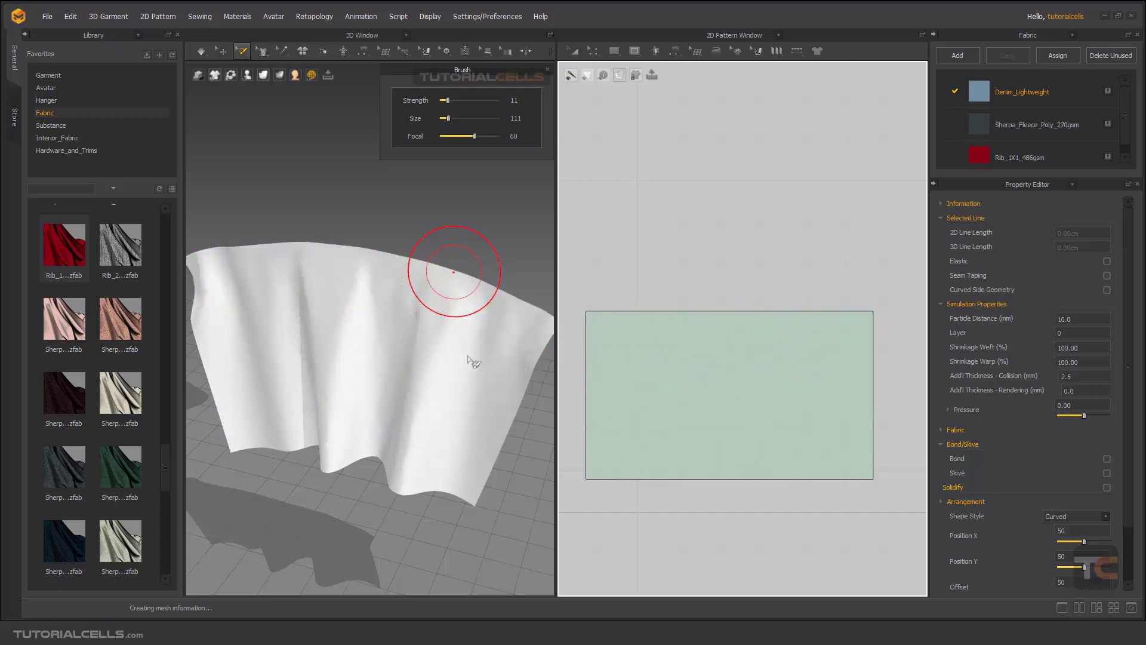
# Step: Return to the Select/Move tool and briefly simulate the cloth without the freeze region
pyautogui.click(262, 75)
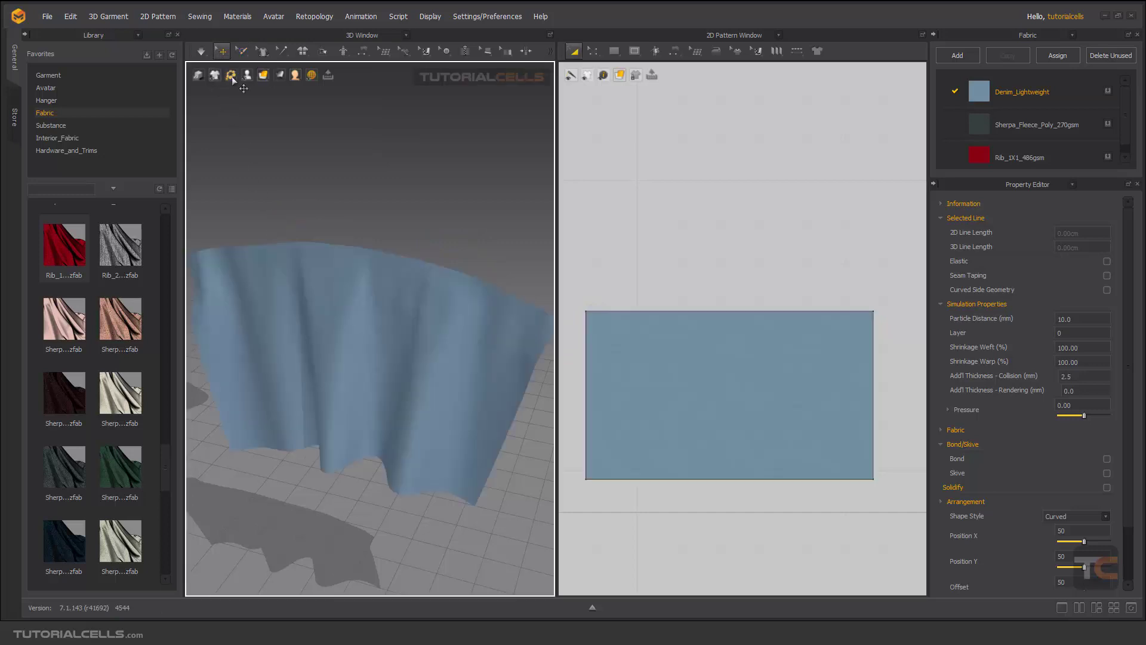
pyautogui.press('space')
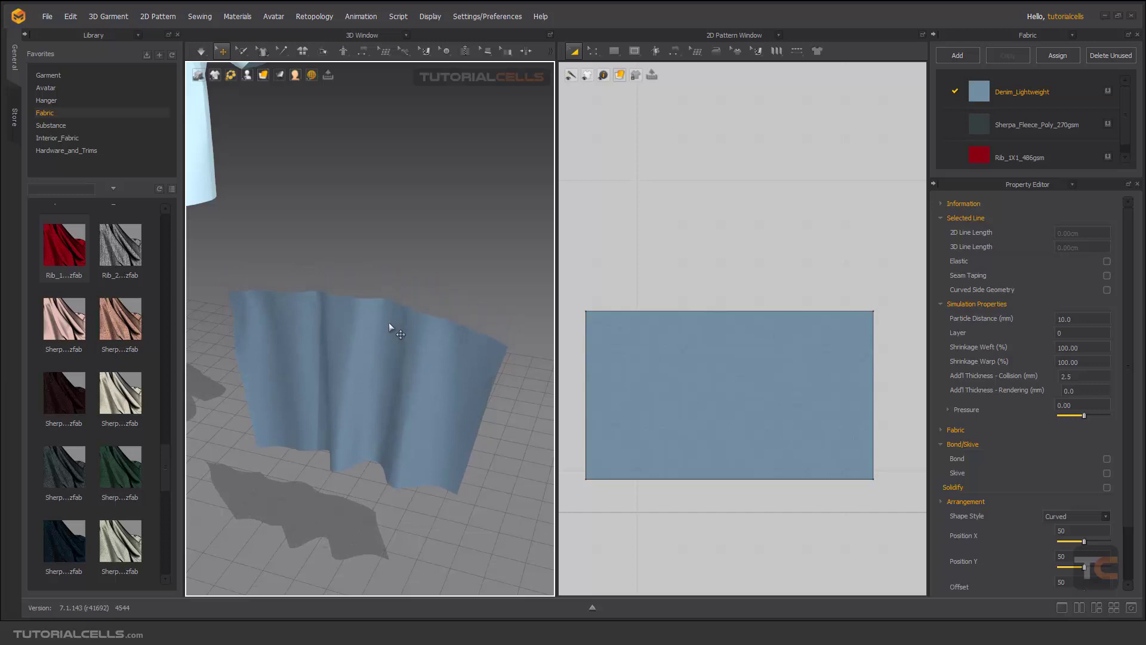
pyautogui.press('space')
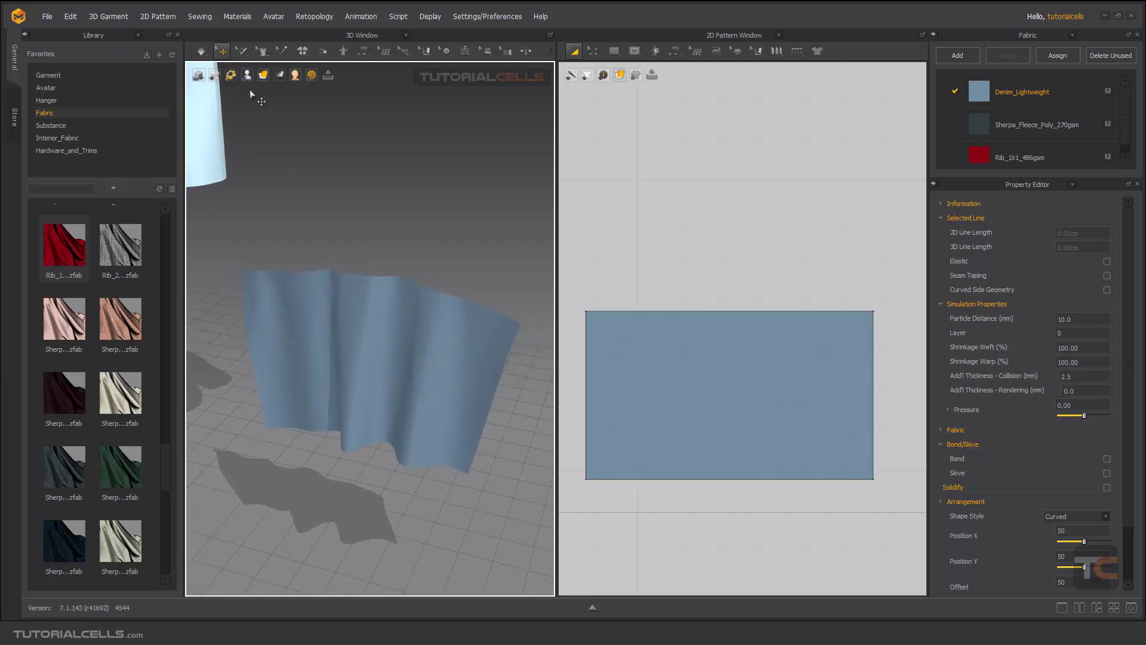
# Step: Set the surface display of the 2D patterns to Mesh
pyautogui.click(249, 55)
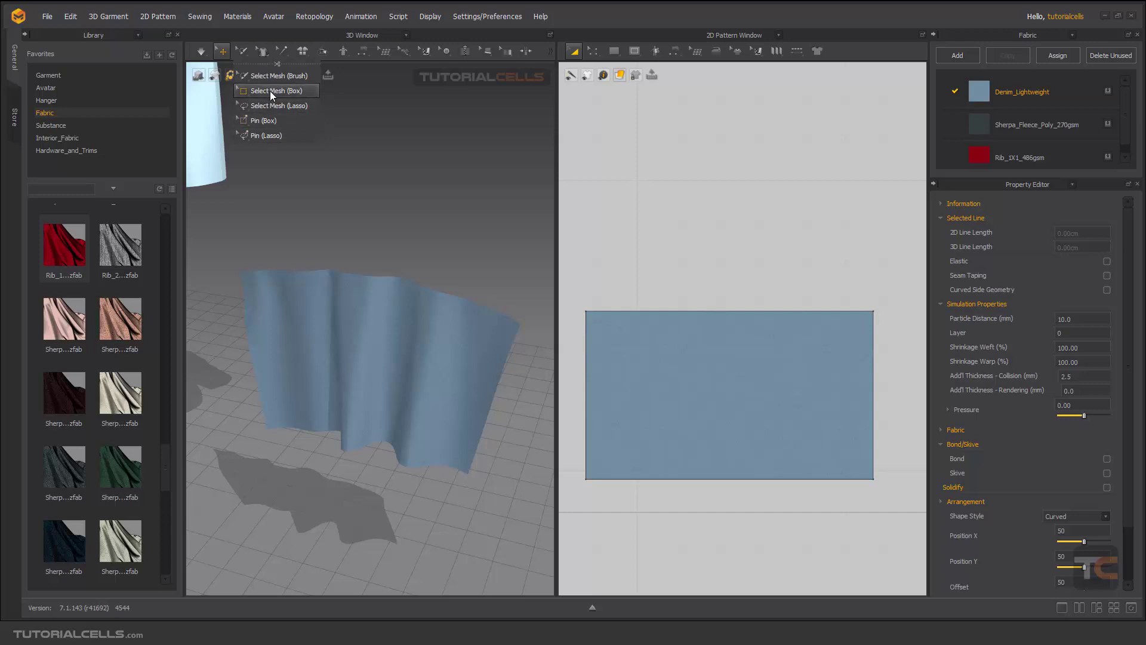
pyautogui.moveTo(619, 74)
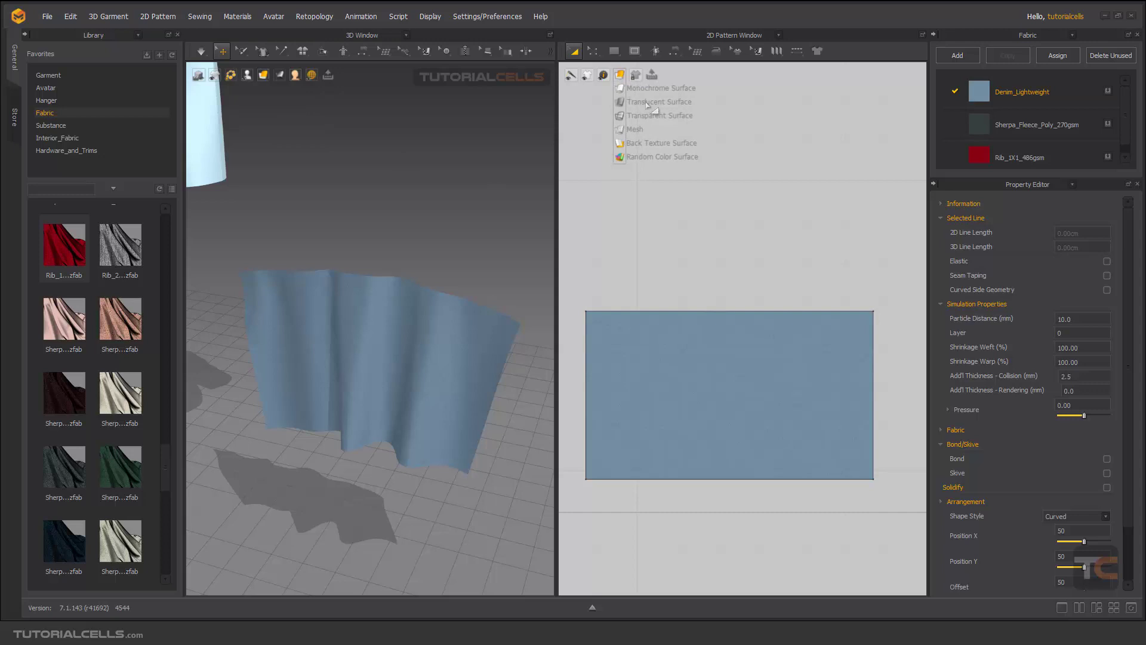
pyautogui.click(651, 129)
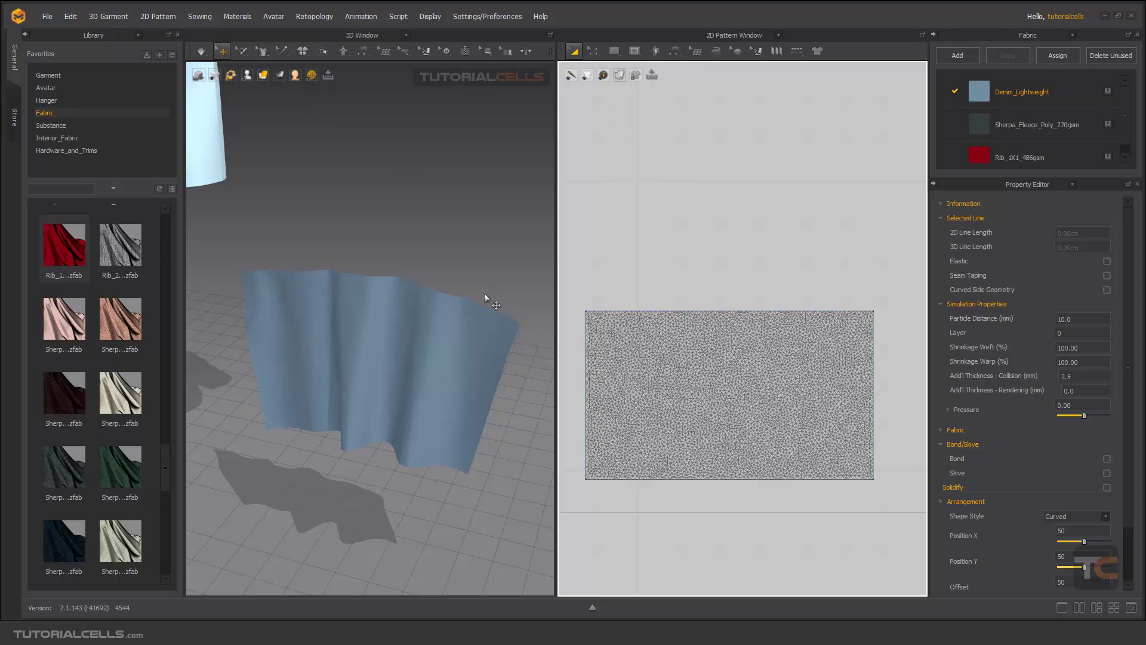
# Step: Compare the mesh density of the sleeve and body patterns with that of the rectangular cloth pattern
pyautogui.scroll(-5, 356, 233)
pyautogui.scroll(-5, 699, 225)
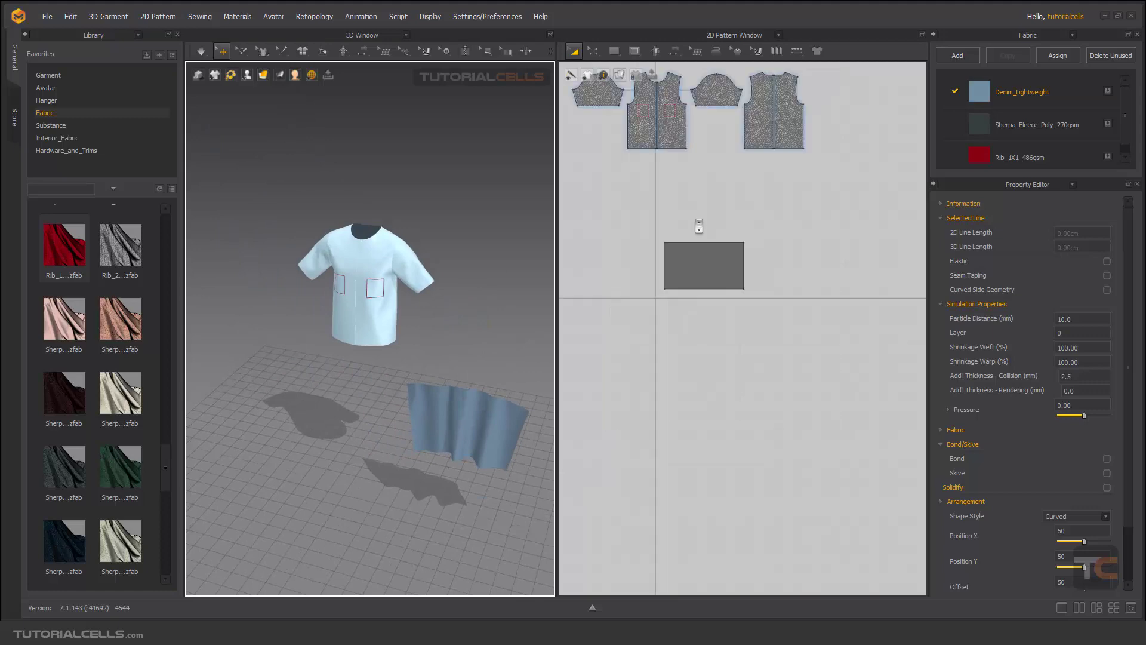
pyautogui.scroll(10, 705, 239)
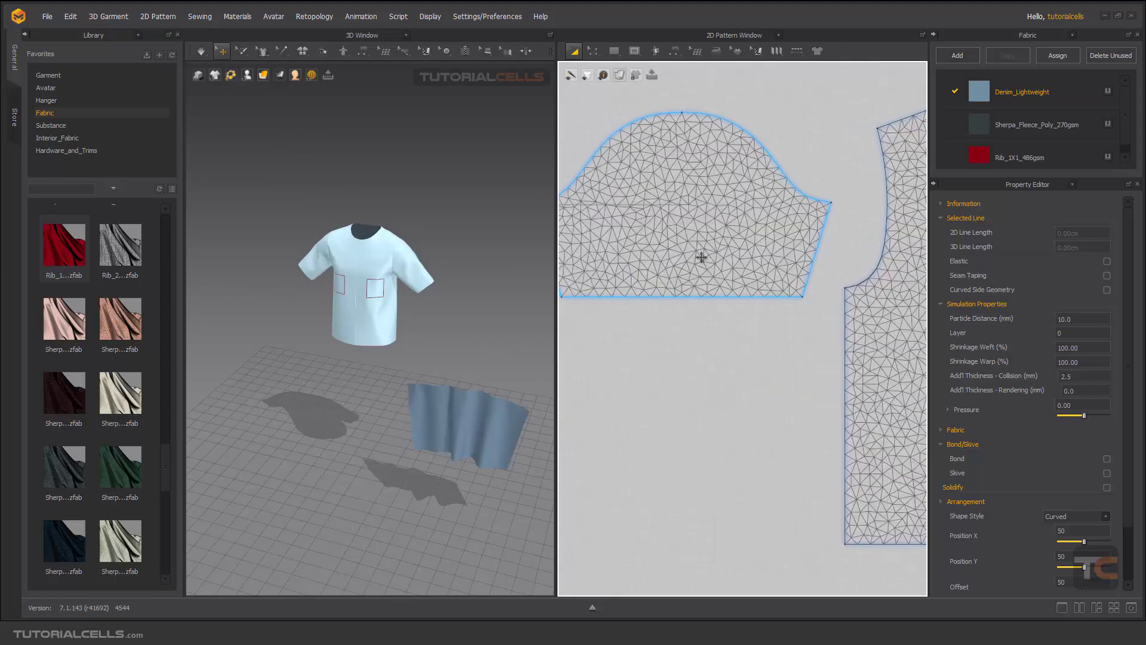
pyautogui.scroll(5, 382, 278)
pyautogui.scroll(-5, 758, 278)
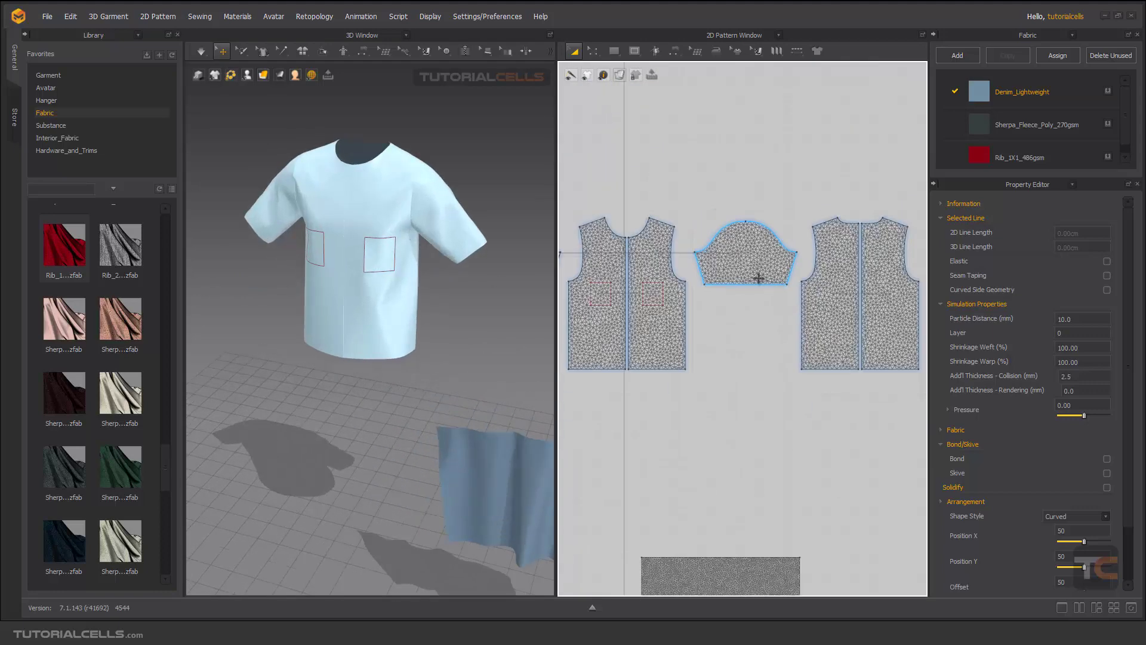
pyautogui.scroll(-3, 758, 278)
pyautogui.scroll(-2, 469, 223)
pyautogui.scroll(3, 469, 224)
pyautogui.scroll(-3, 706, 272)
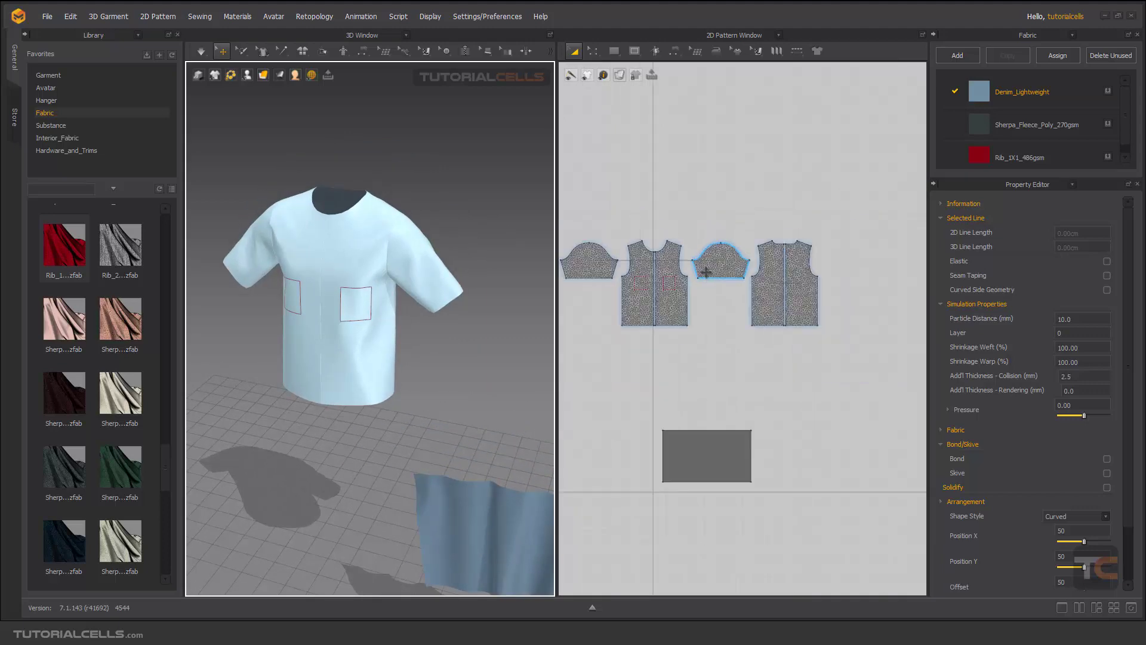
pyautogui.scroll(-1, 706, 272)
# Step: Select all the T-shirt's sleeve, front and back patterns and unfreeze them
pyautogui.moveTo(582, 226); pyautogui.dragTo(837, 371)
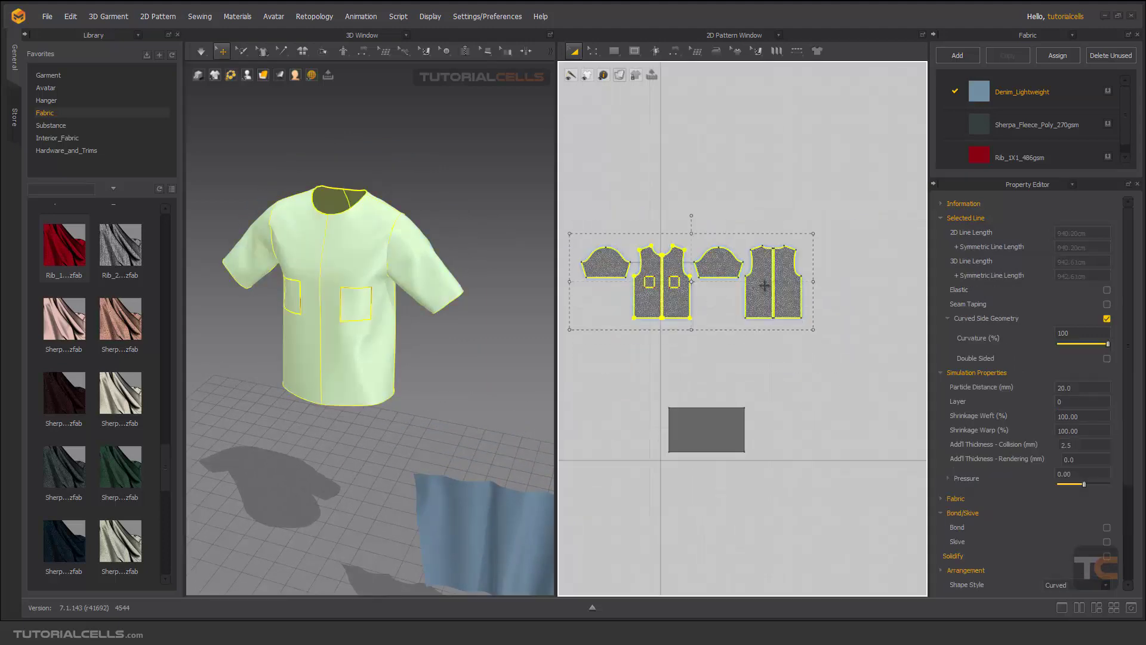
pyautogui.rightClick(764, 286)
pyautogui.click(784, 295)
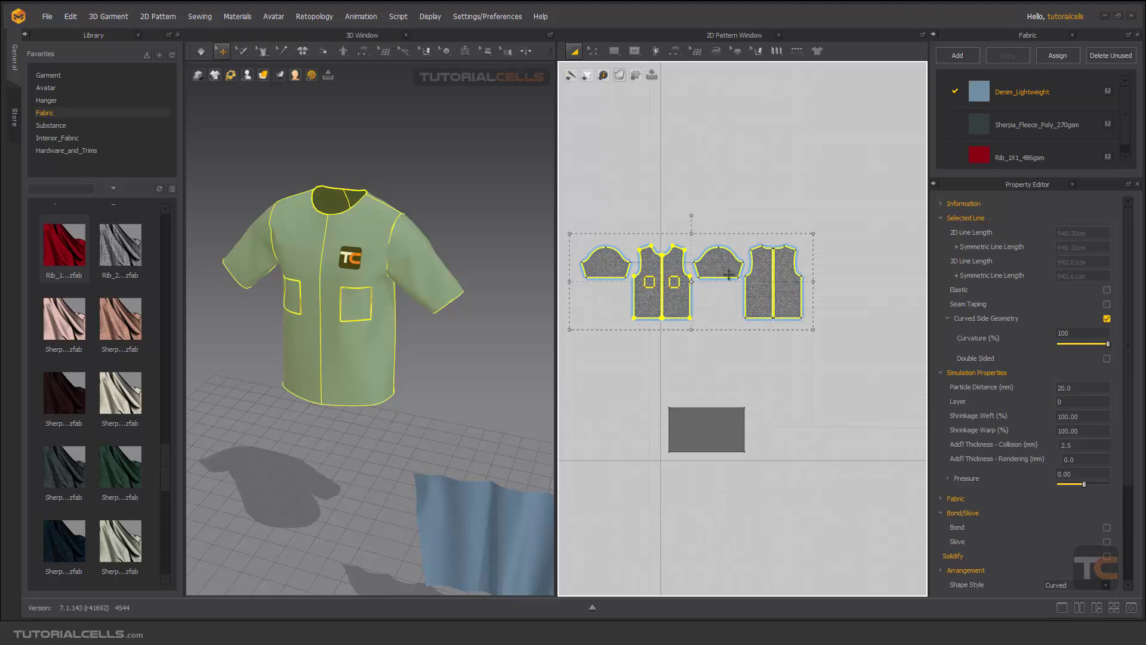
# Step: Set the Particle Distance of the sleeve pattern between the front and back pieces to 10 mm
pyautogui.scroll(10, 735, 261)
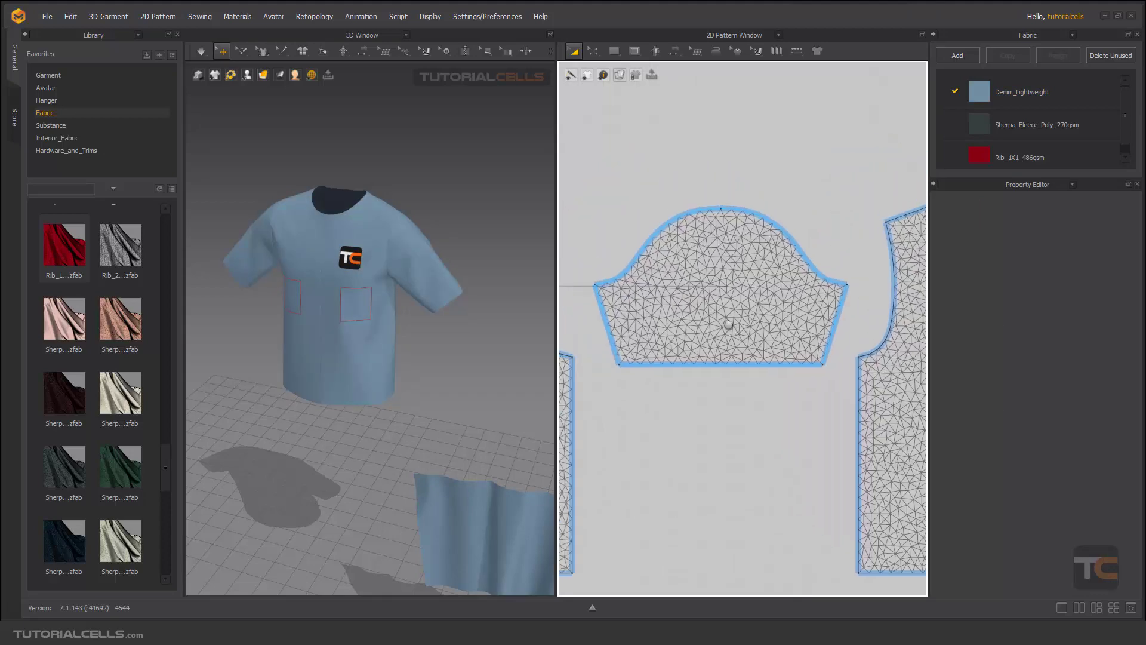
pyautogui.scroll(-3, 735, 261)
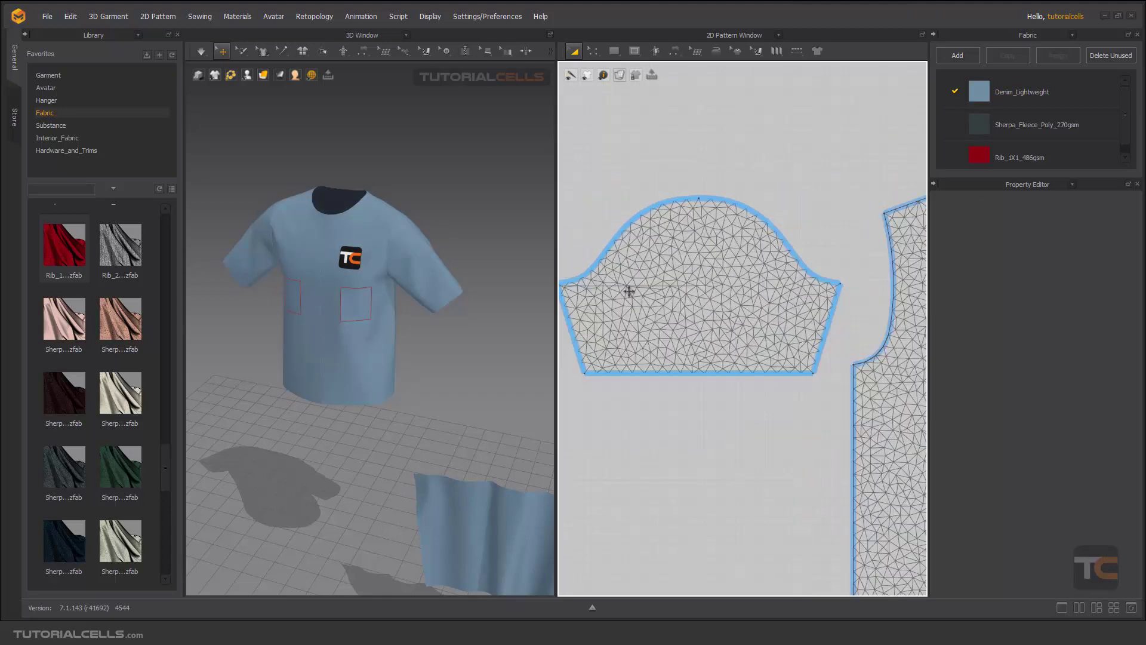
pyautogui.click(649, 295)
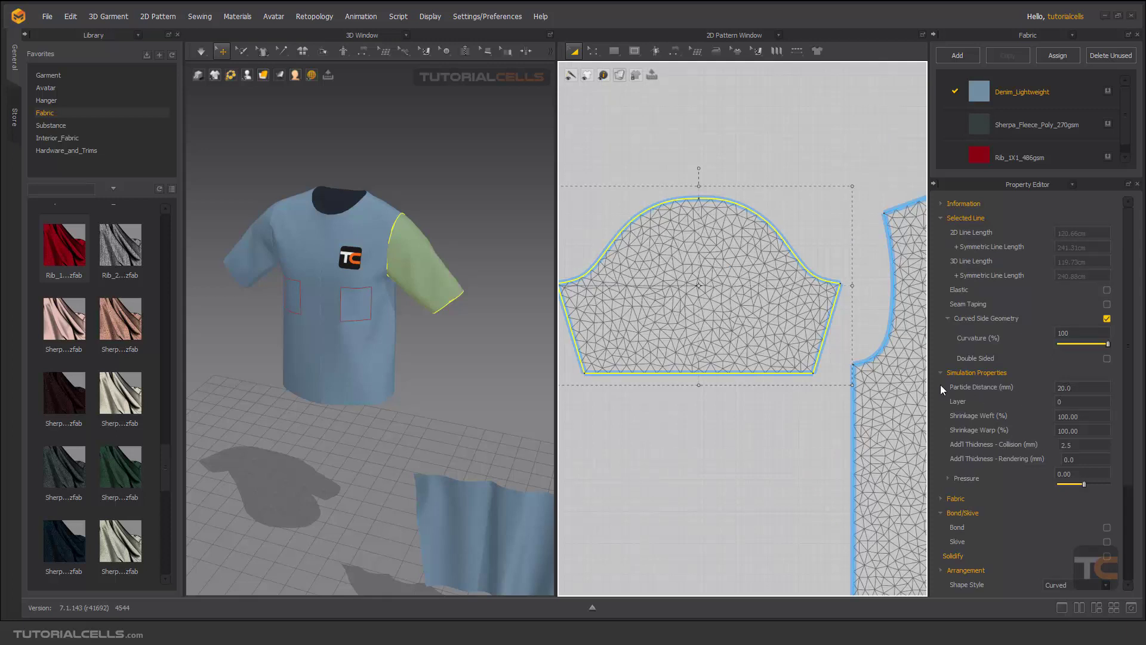
pyautogui.click(1067, 388)
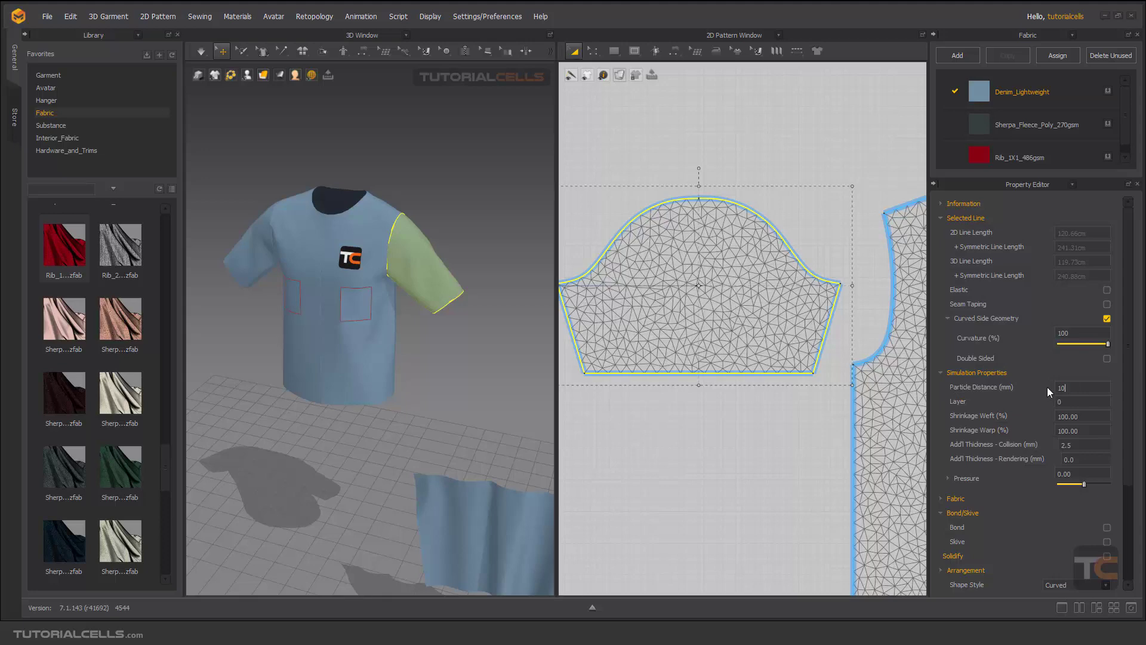
pyautogui.press('Return')
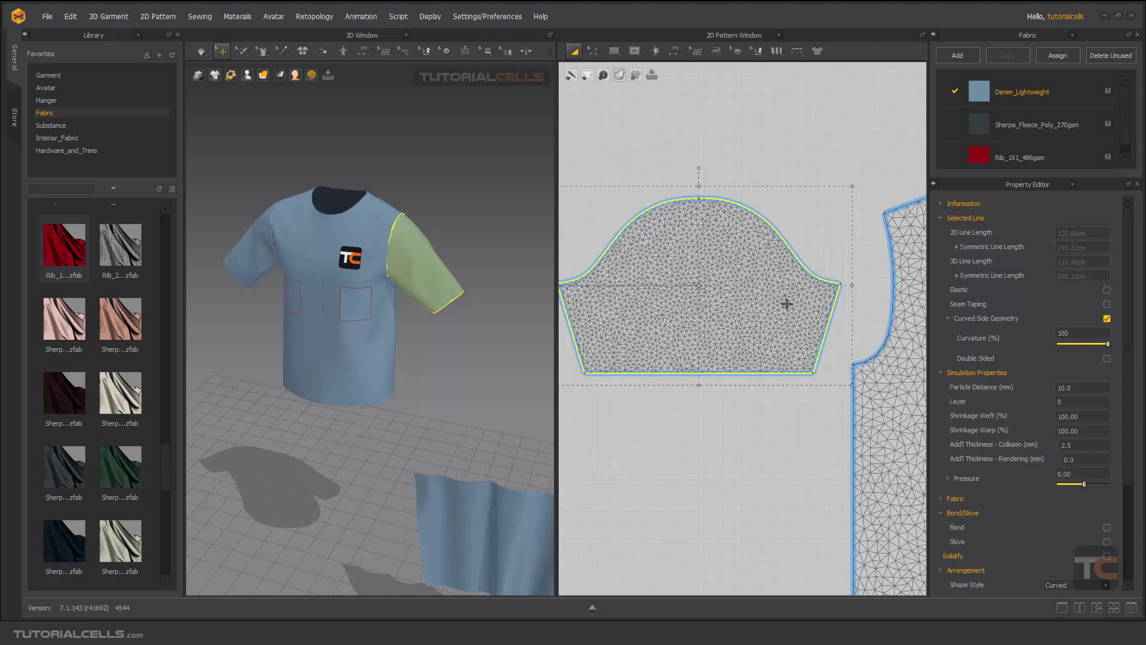
# Step: Undo the sleeve pattern's particle distance change
pyautogui.click(776, 303)
pyautogui.hotkey('ctrl', 'z')
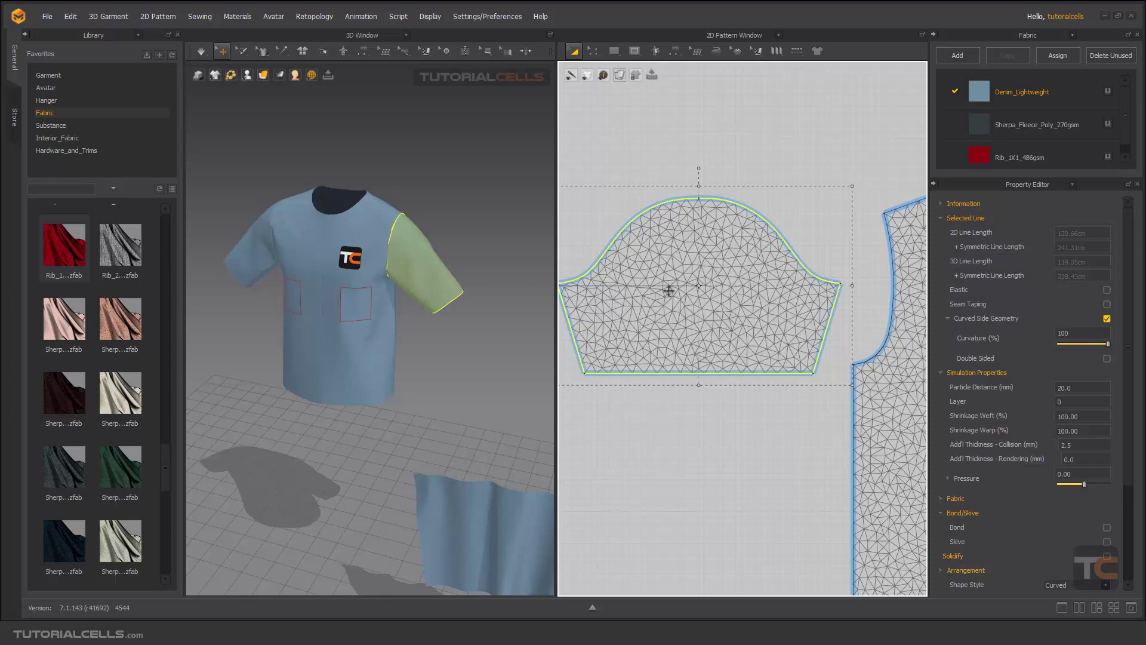
pyautogui.moveTo(669, 290); pyautogui.dragTo(683, 296, button='right')
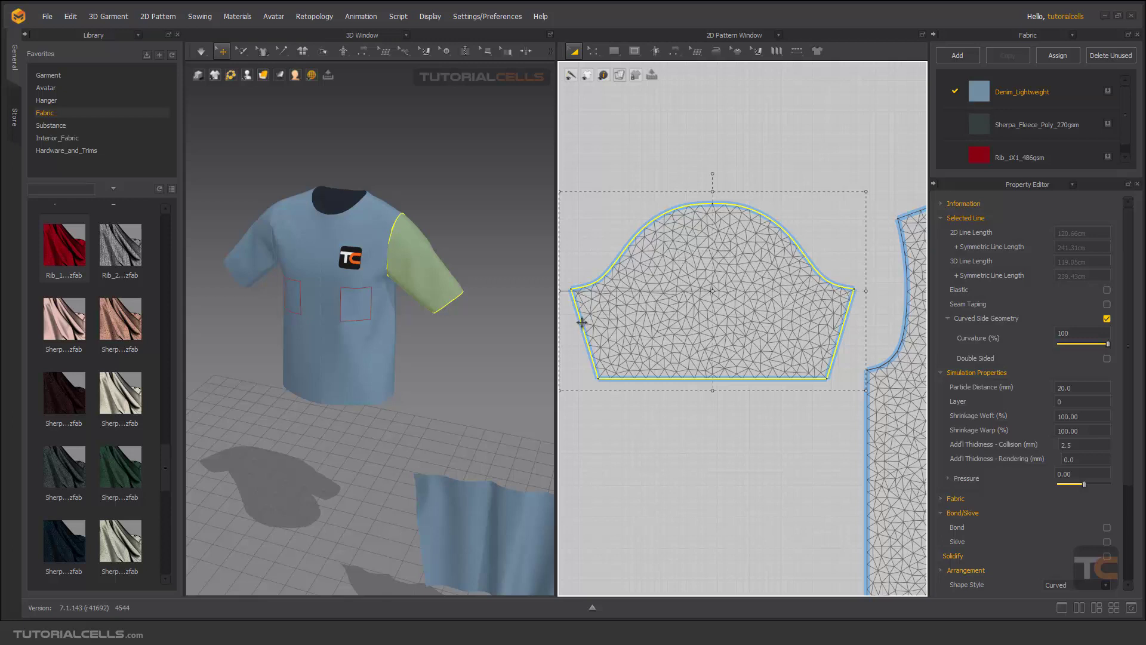
# Step: Brush-select the mesh across the upper part of the sleeve pattern and subdivide it
pyautogui.scroll(5, 437, 244)
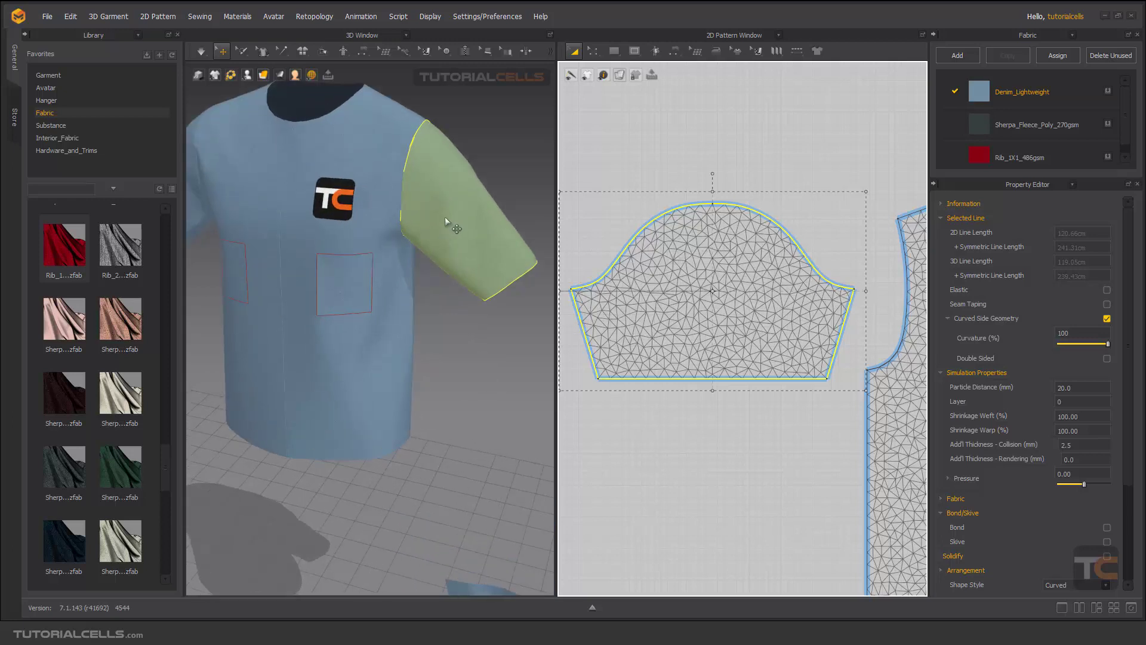
pyautogui.click(246, 54)
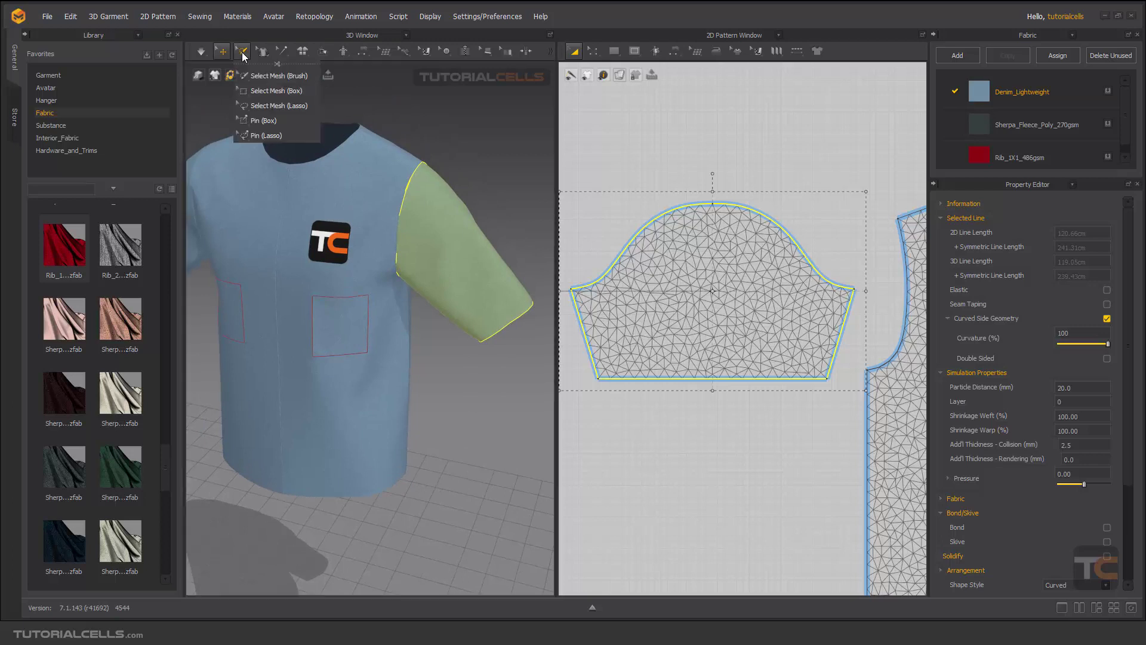
pyautogui.click(274, 77)
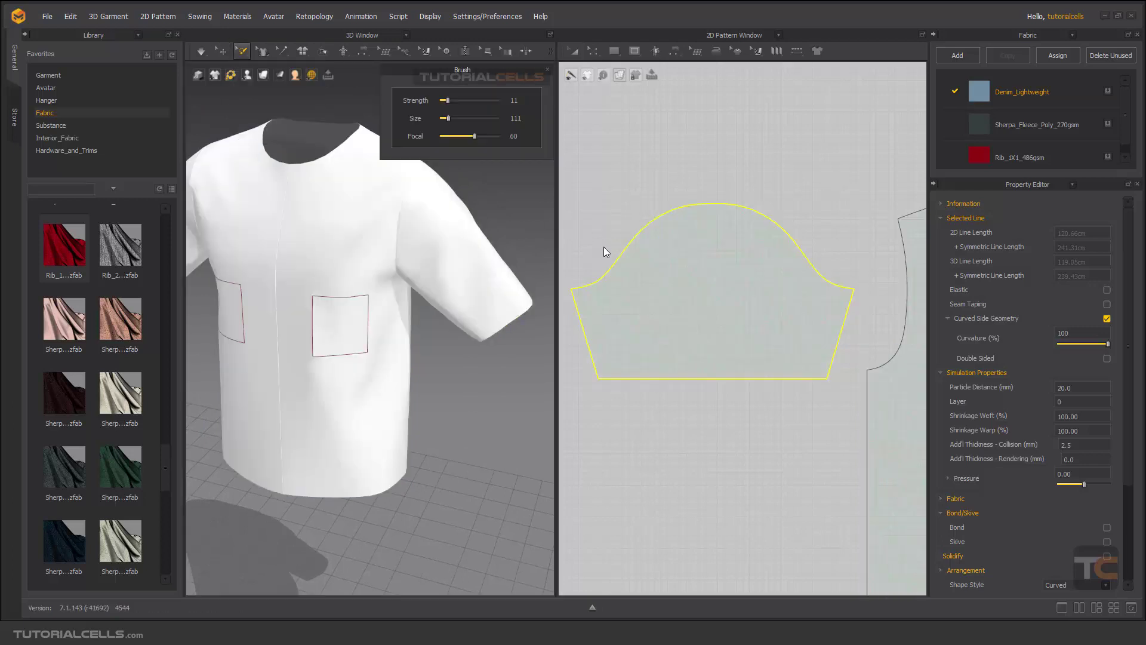
pyautogui.moveTo(601, 310)
pyautogui.mouseDown()
pyautogui.moveTo(705, 241)
pyautogui.moveTo(763, 244)
pyautogui.moveTo(859, 294)
pyautogui.moveTo(788, 261)
pyautogui.mouseUp()
pyautogui.rightClick(788, 265)
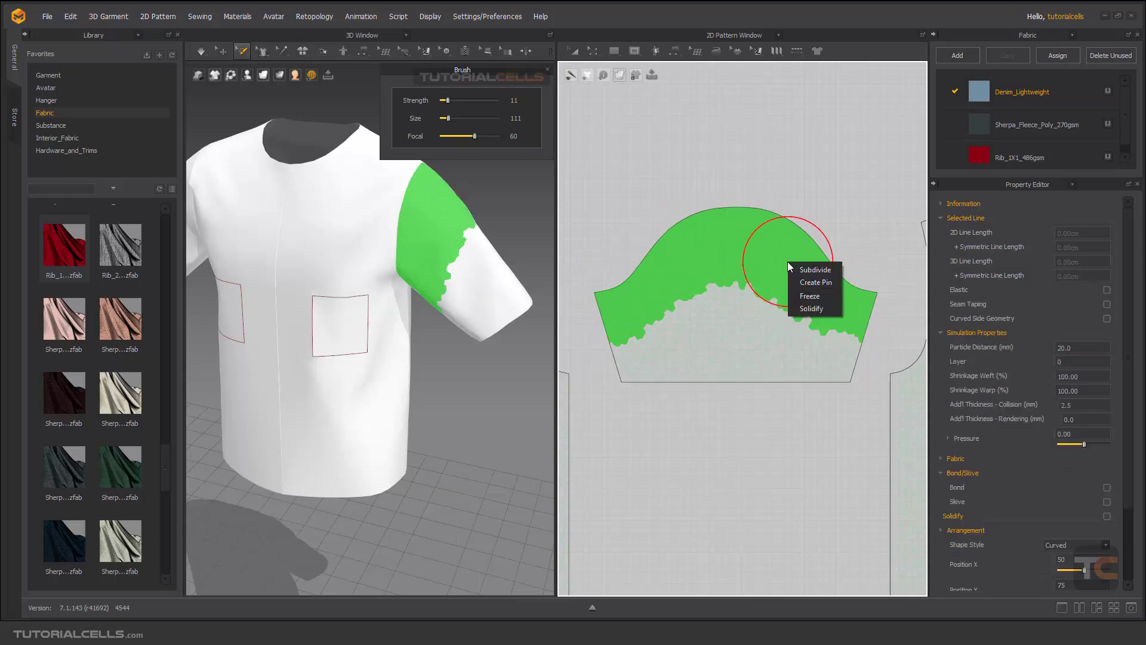
pyautogui.click(803, 271)
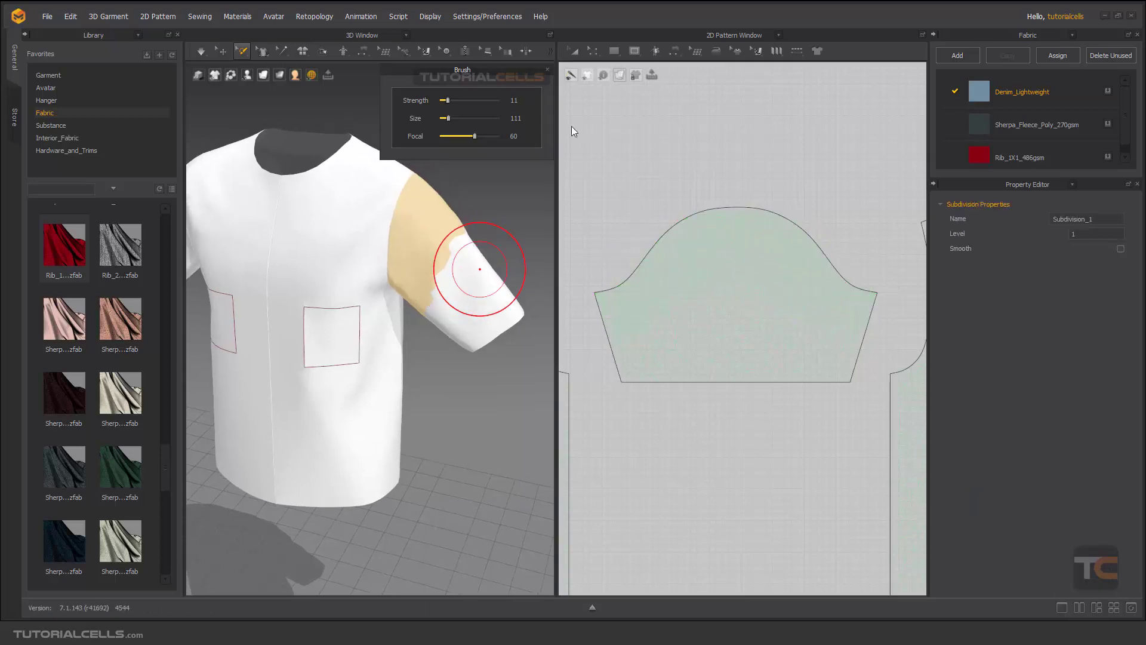
# Step: Close the brush settings, return to the Select/Move tool and examine the sleeve's subdivided mesh
pyautogui.click(547, 70)
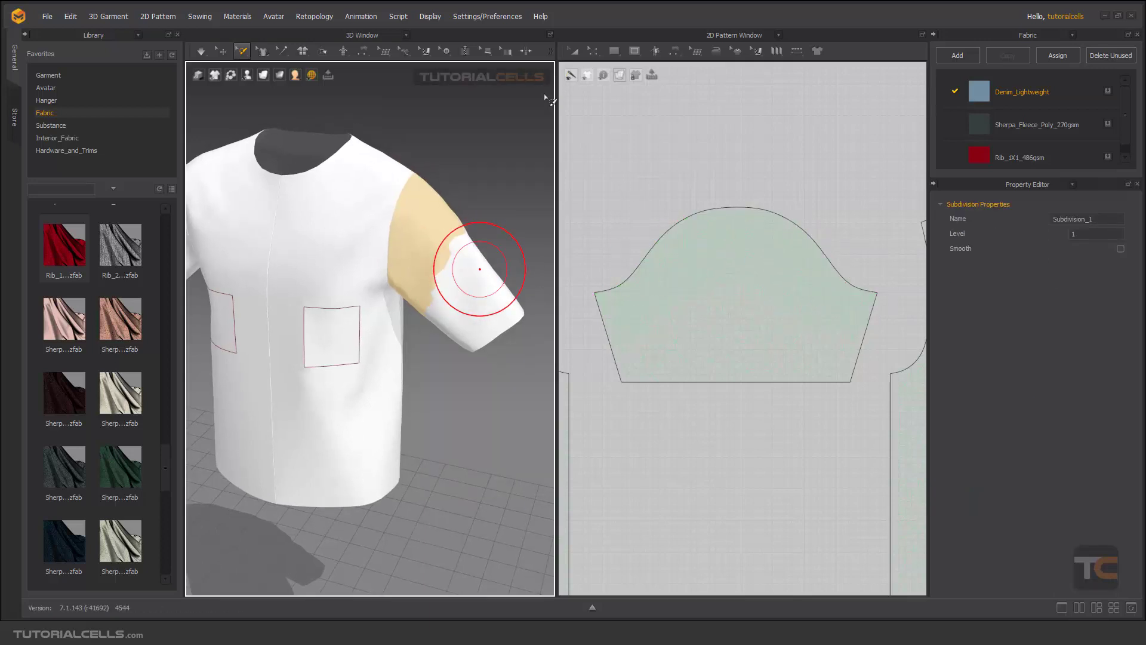
pyautogui.click(220, 51)
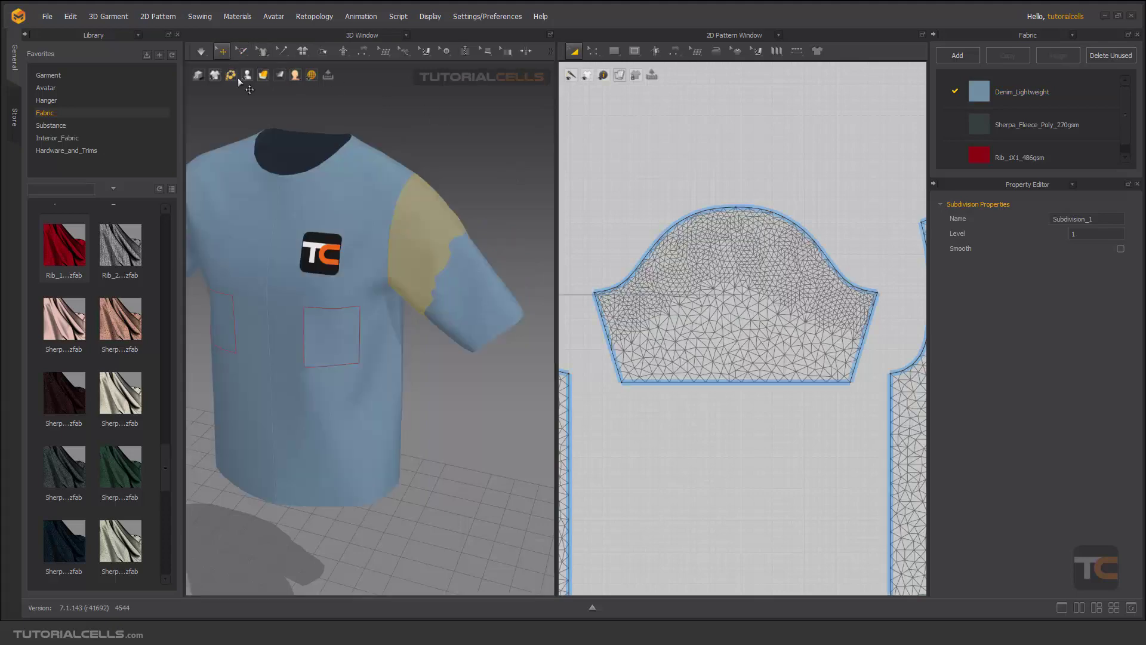
pyautogui.scroll(3, 731, 288)
pyautogui.scroll(-2, 744, 274)
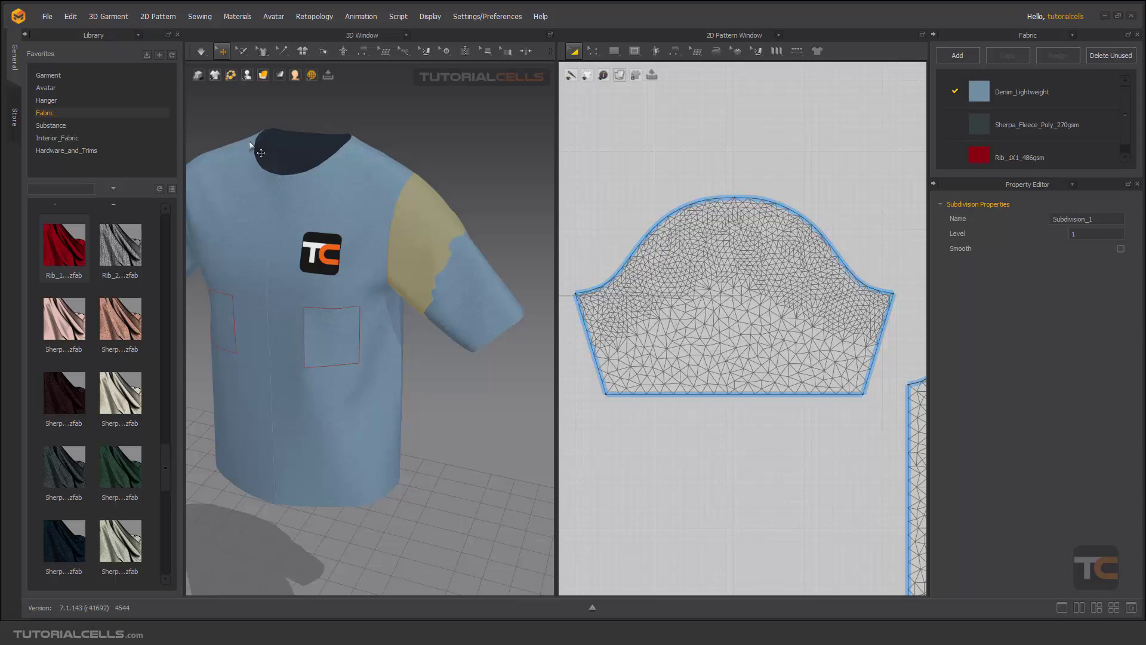
# Step: Select a strip of mesh along the sleeve pattern's hem using Select Mesh (Box)
pyautogui.click(241, 57)
pyautogui.click(244, 52)
pyautogui.click(269, 90)
pyautogui.moveTo(591, 422); pyautogui.dragTo(882, 368)
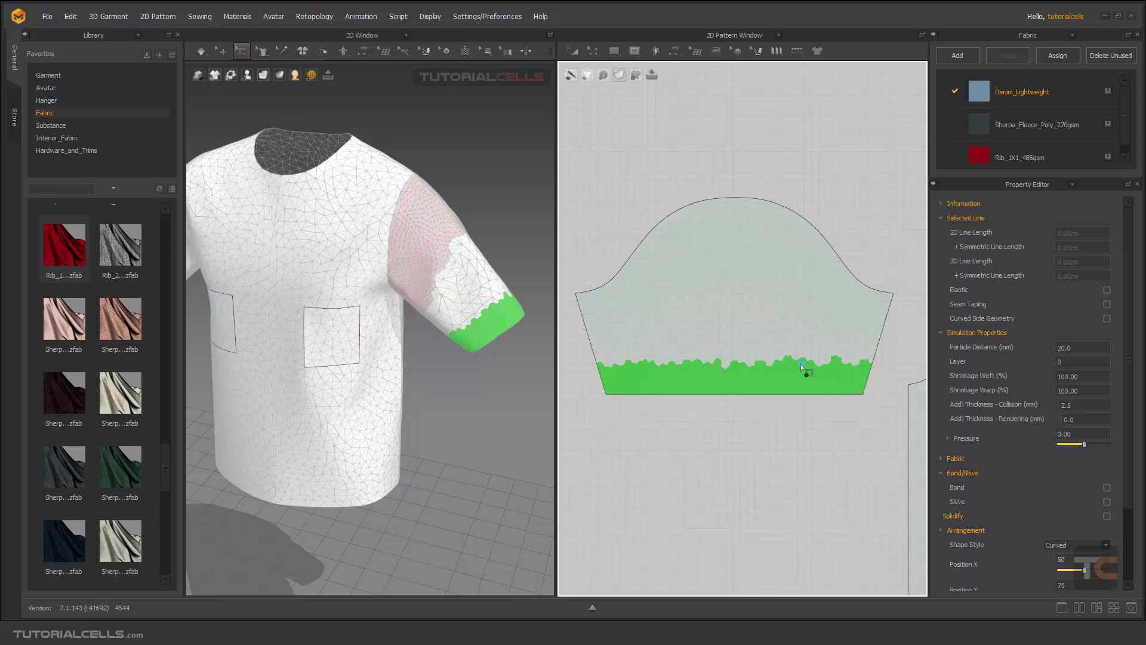
# Step: Select the upper part of the sleeve's mesh using Select Mesh (Lasso)
pyautogui.click(243, 53)
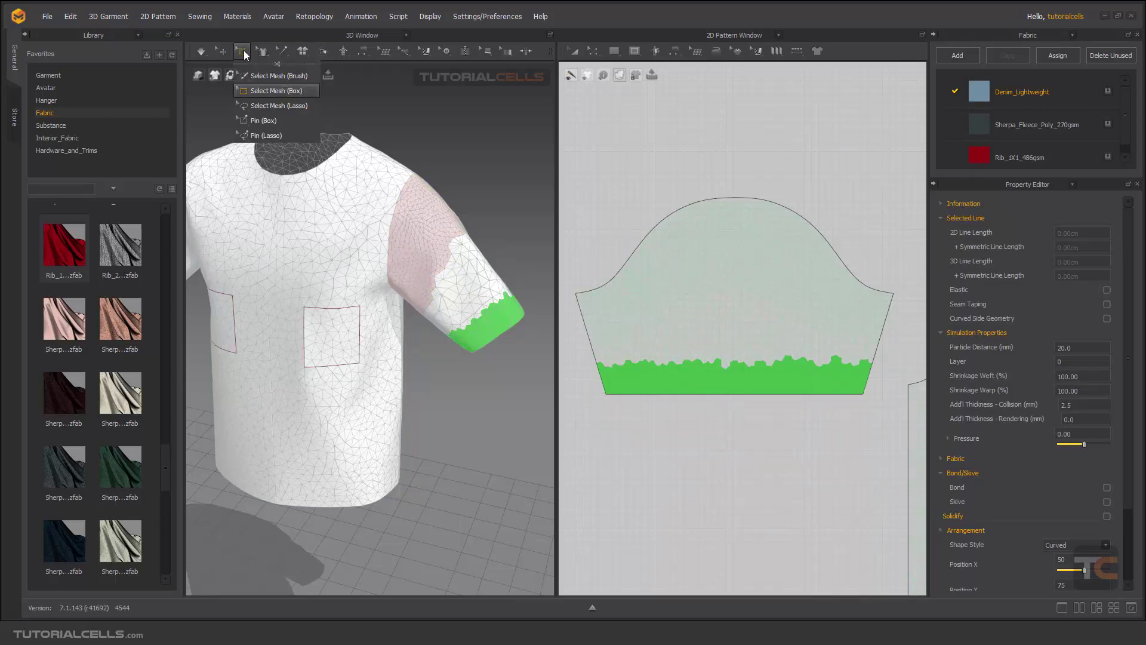
pyautogui.click(258, 105)
pyautogui.moveTo(569, 332)
pyautogui.mouseDown()
pyautogui.moveTo(632, 344)
pyautogui.moveTo(841, 336)
pyautogui.moveTo(898, 304)
pyautogui.moveTo(898, 255)
pyautogui.moveTo(827, 195)
pyautogui.moveTo(702, 183)
pyautogui.moveTo(622, 213)
pyautogui.moveTo(570, 266)
pyautogui.moveTo(567, 327)
pyautogui.mouseUp()
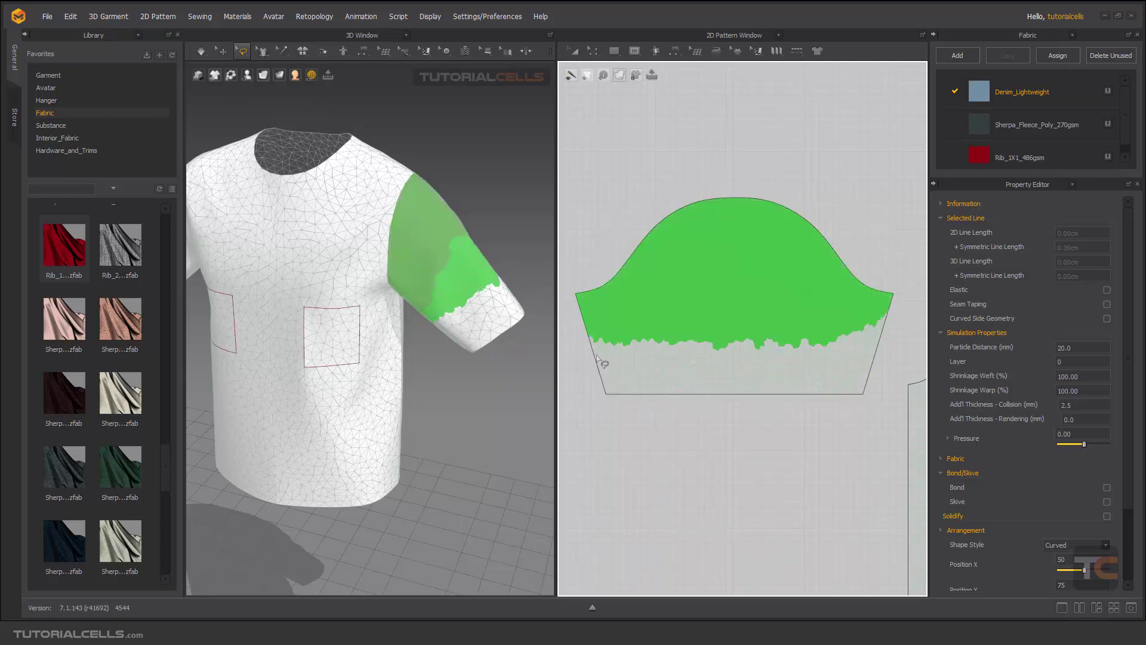
pyautogui.click(247, 50)
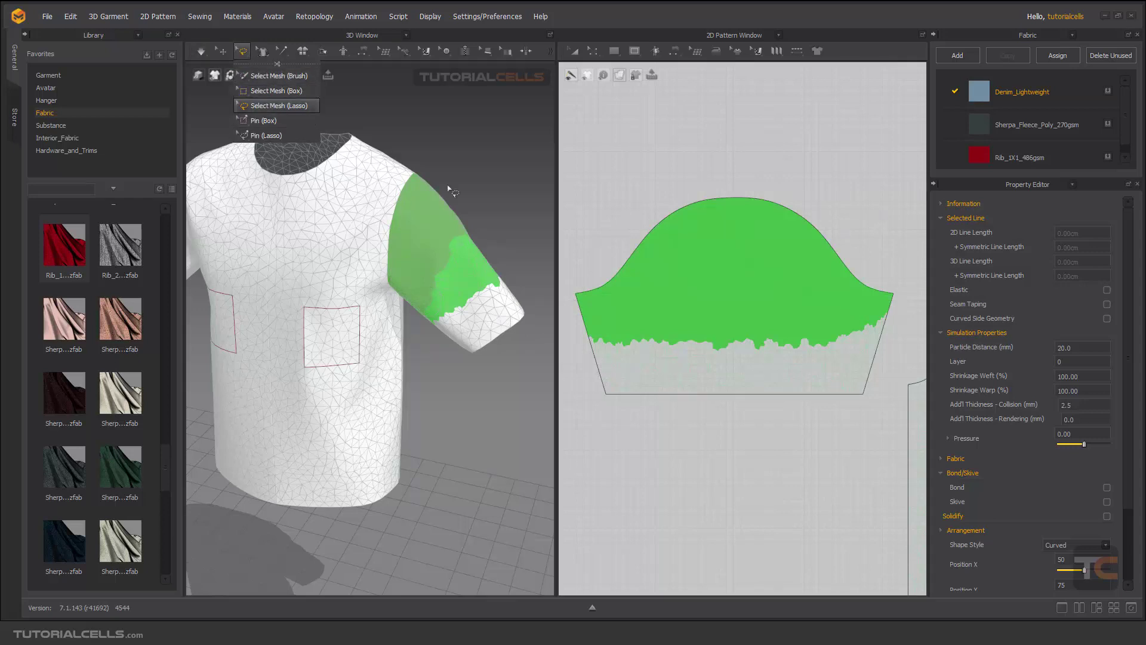
pyautogui.rightClick(745, 259)
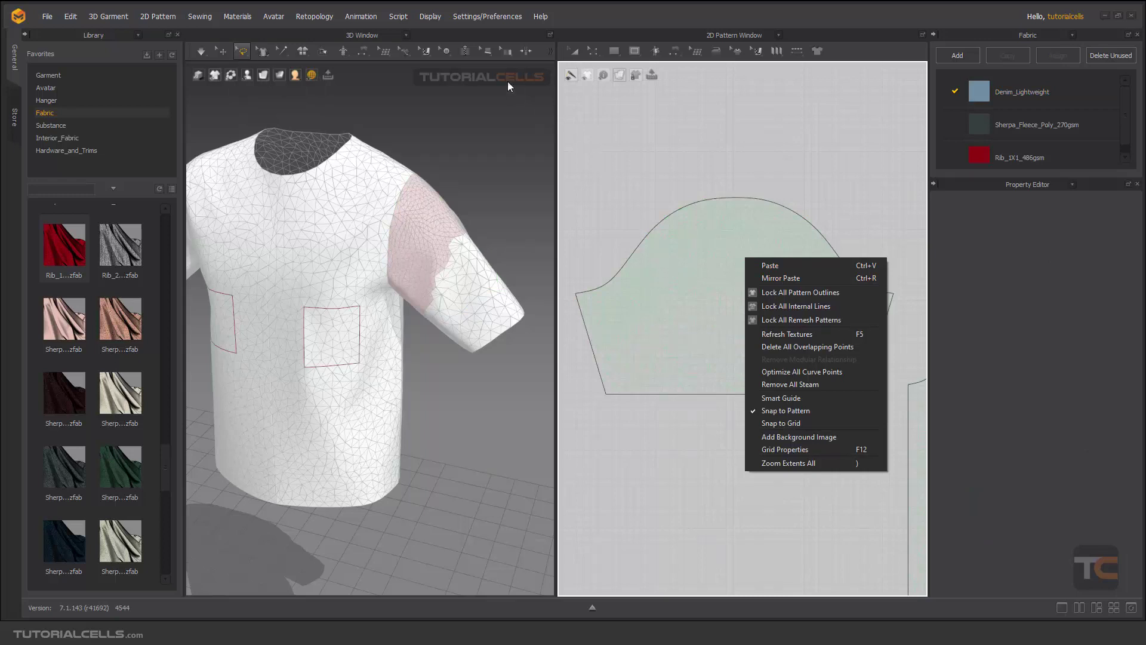
# Step: Brush-select one side of the sleeve cap's mesh and apply Solidify to it
pyautogui.click(246, 51)
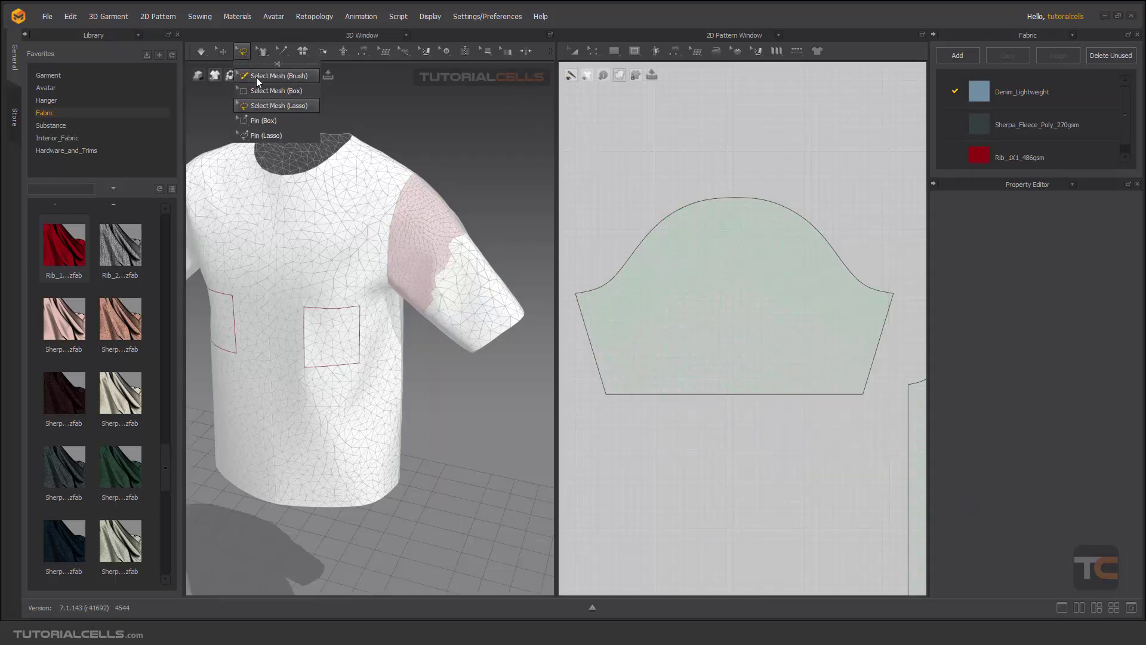
pyautogui.click(258, 77)
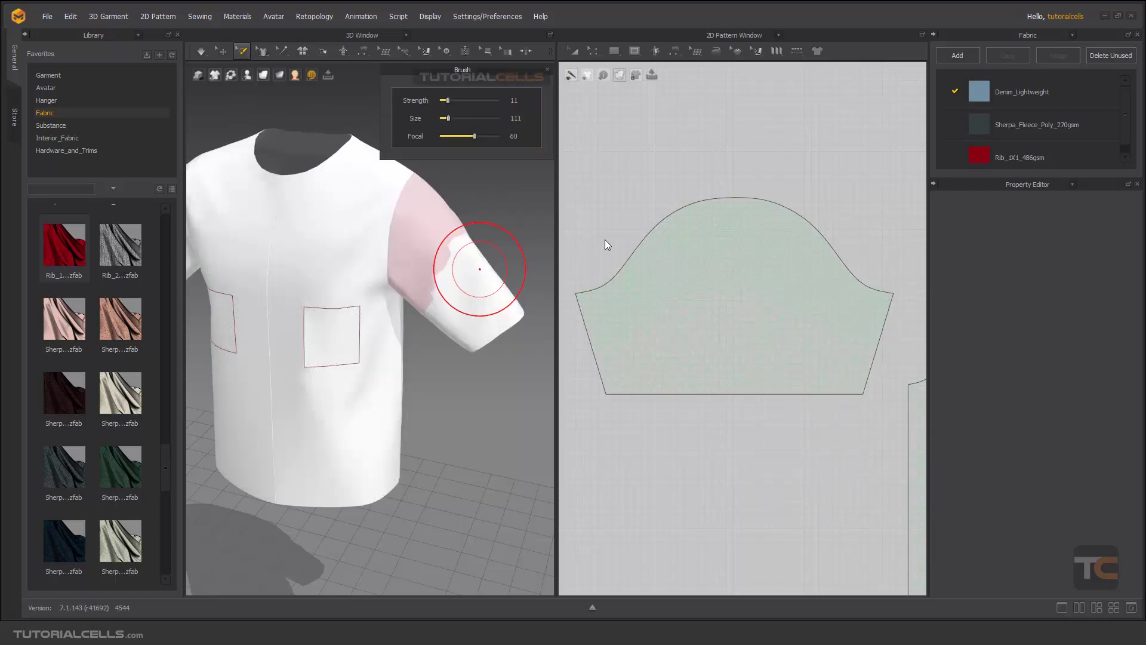
pyautogui.moveTo(700, 241); pyautogui.dragTo(656, 262)
pyautogui.rightClick(661, 252)
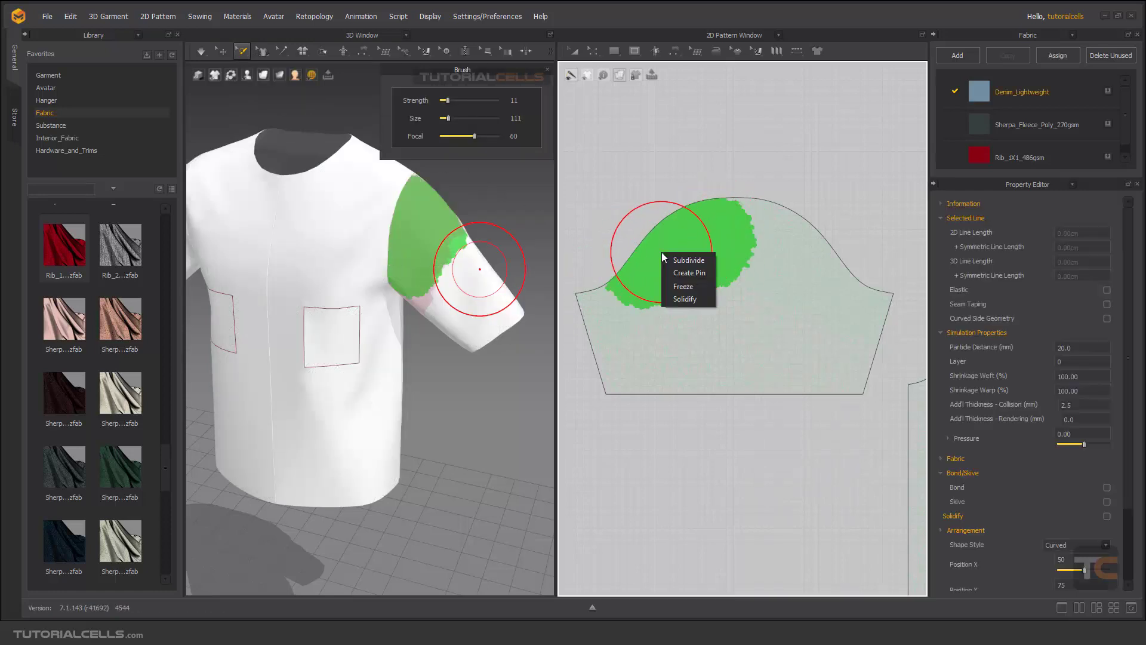
pyautogui.click(684, 298)
# Step: Brush-select the two upper corners of the rectangular cloth pattern and create pins there
pyautogui.scroll(-5, 507, 364)
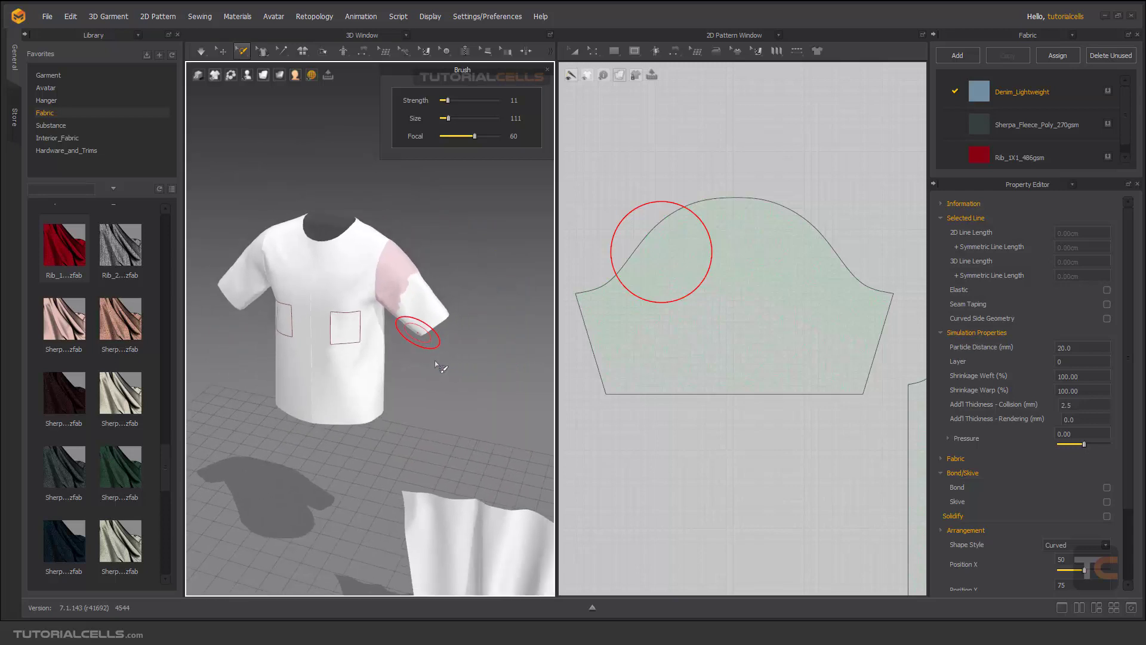
pyautogui.scroll(8, 444, 370)
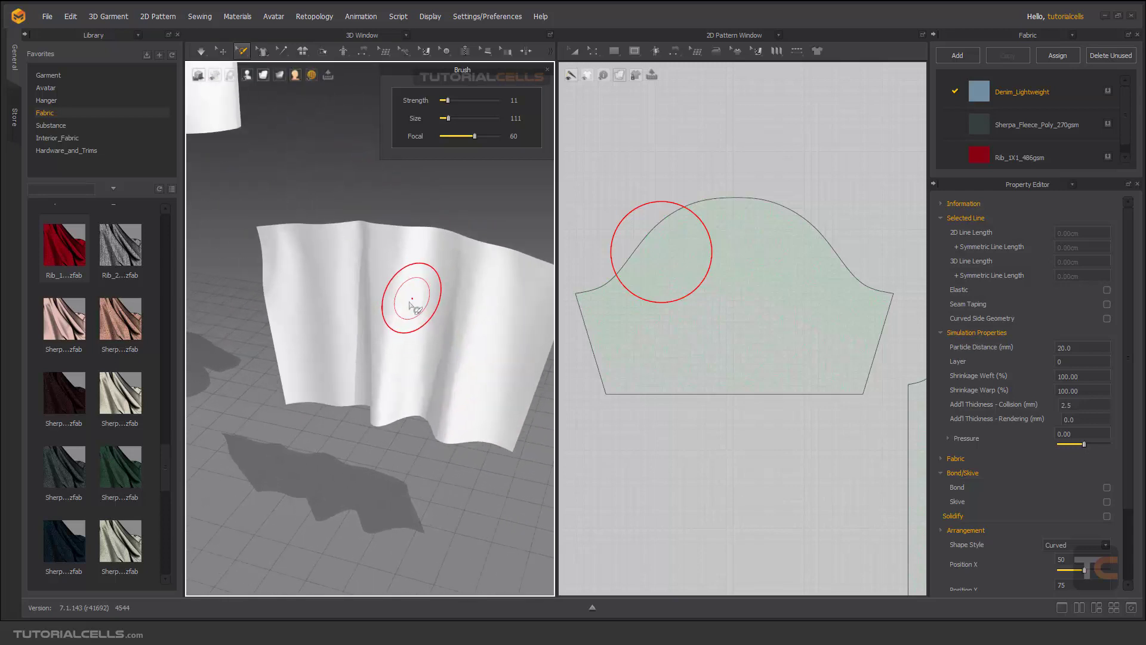
pyautogui.scroll(-5, 686, 450)
pyautogui.moveTo(687, 451); pyautogui.dragTo(687, 277, button='middle')
pyautogui.scroll(6, 660, 394)
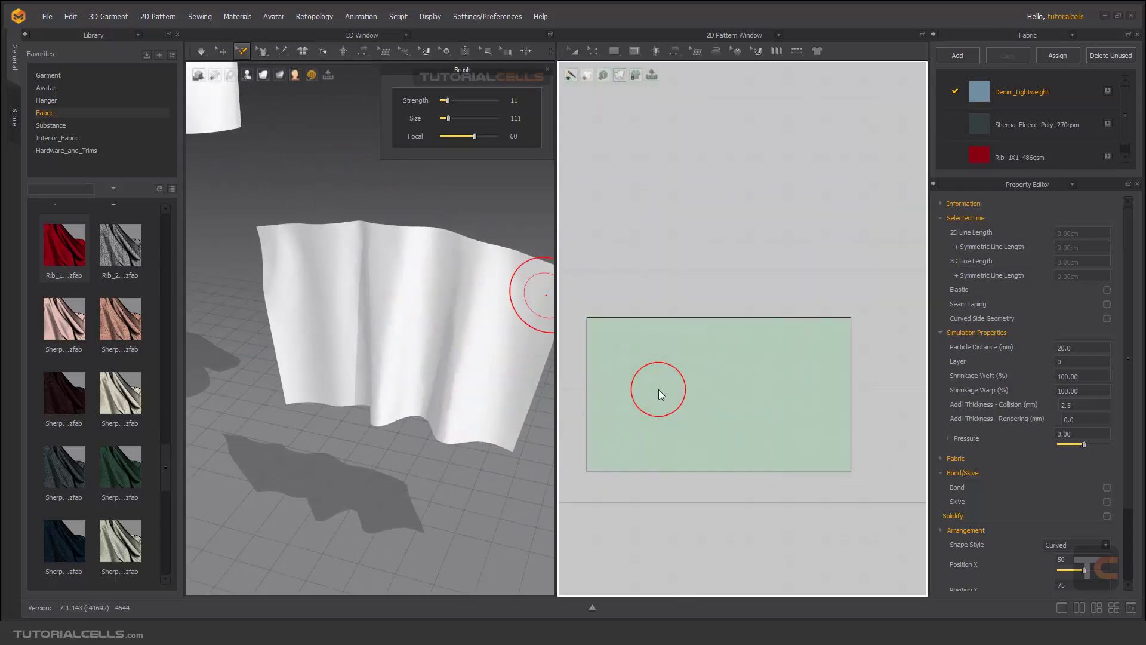
pyautogui.click(593, 328)
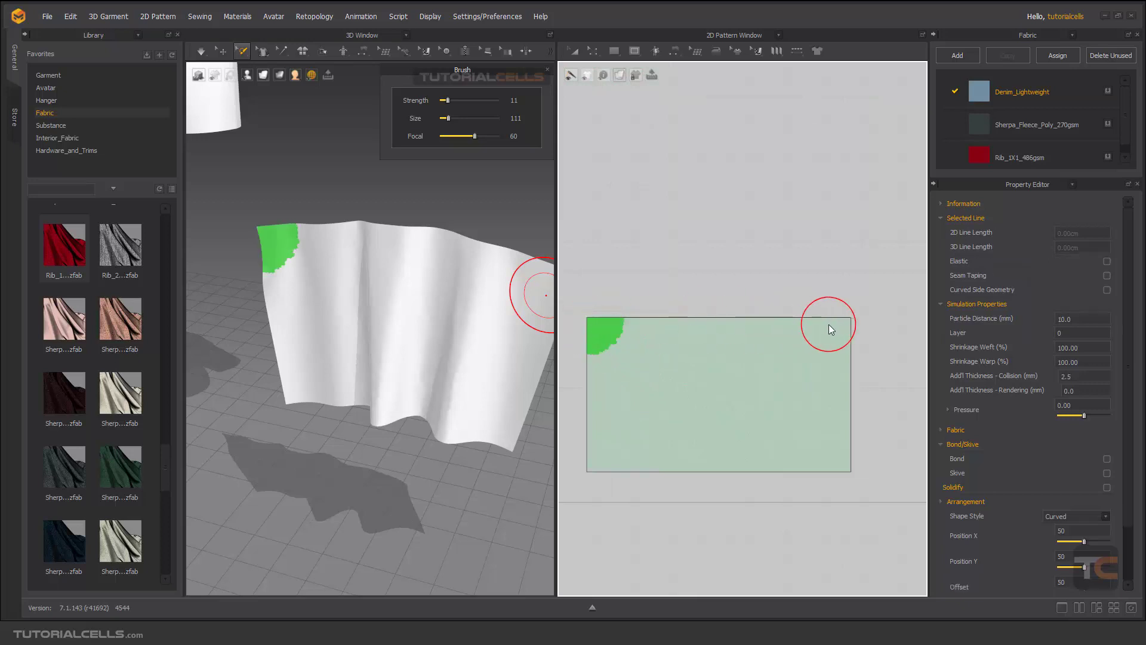
pyautogui.click(831, 325)
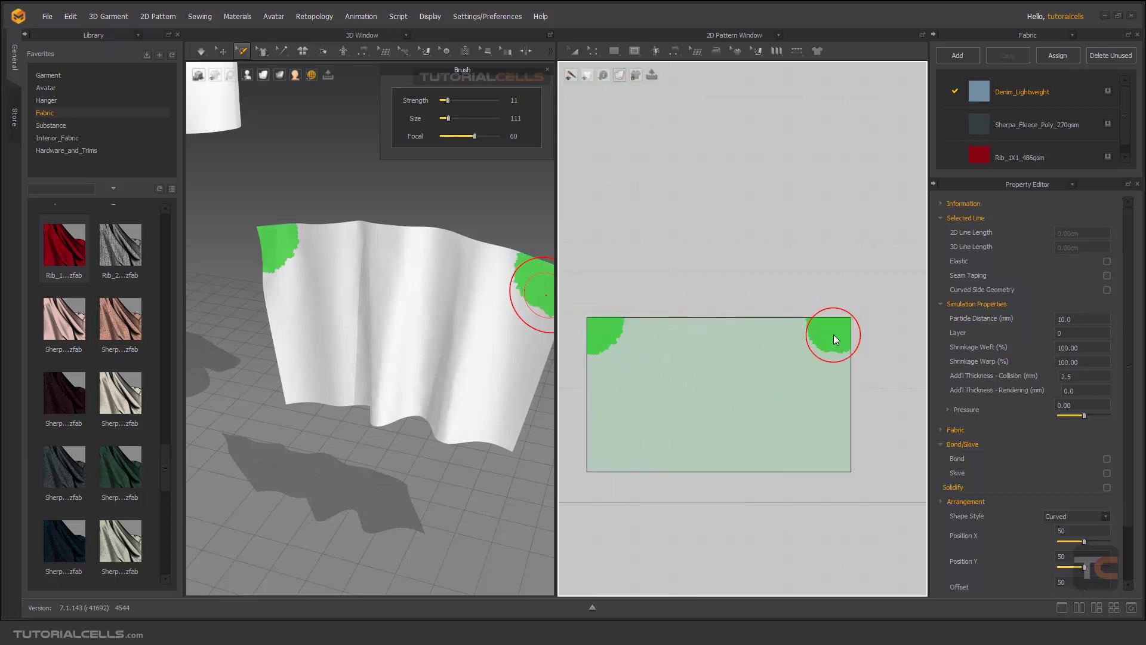
pyautogui.rightClick(834, 339)
pyautogui.click(855, 353)
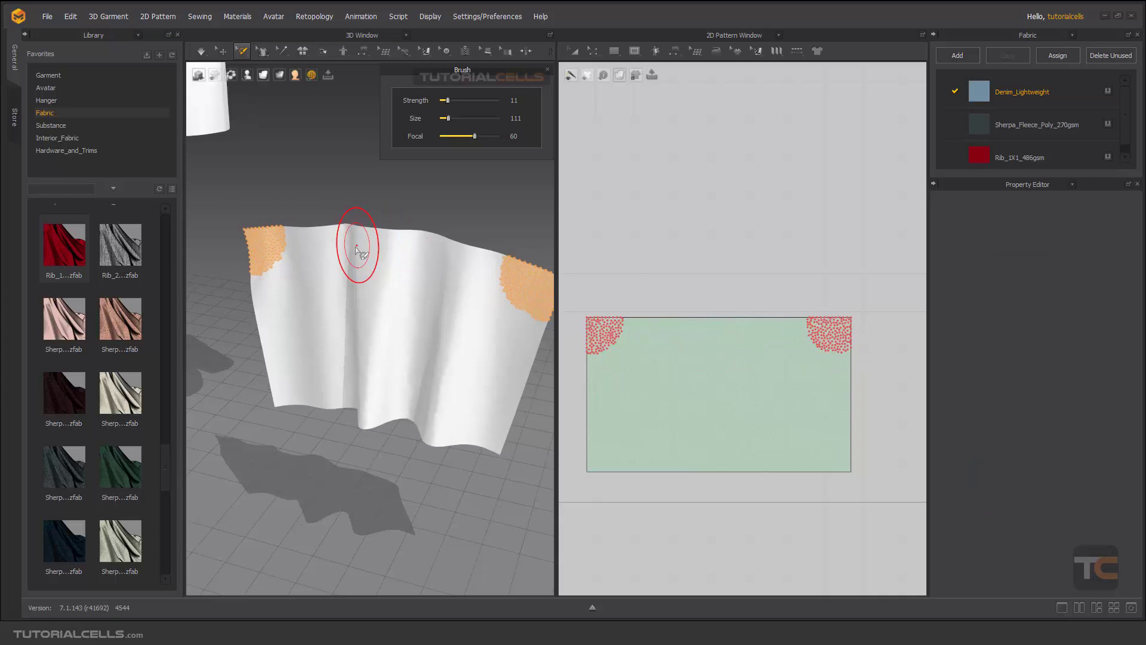
# Step: Simulate the pinned rectangular cloth and delete all its pins before stopping the simulation
pyautogui.press('space')
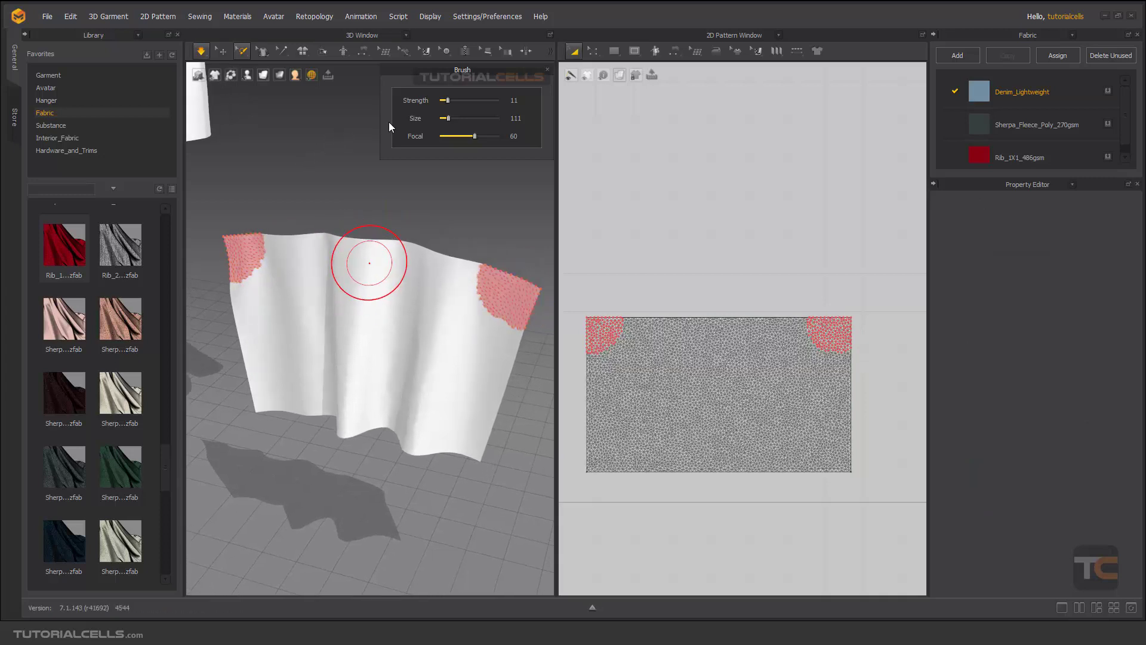
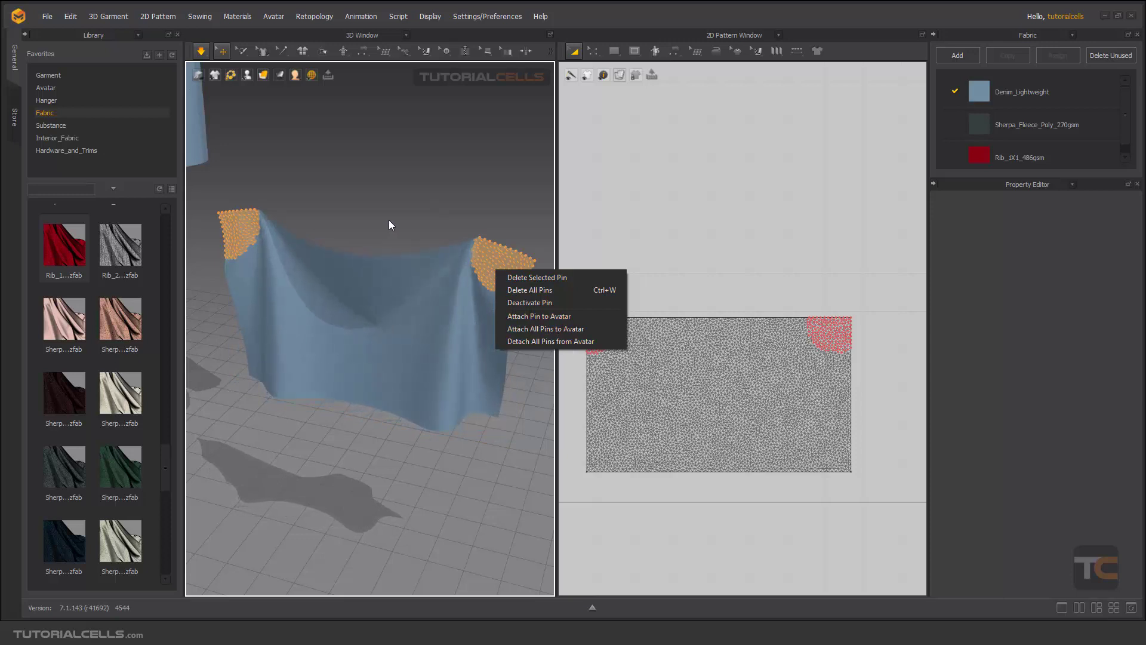
pyautogui.click(523, 292)
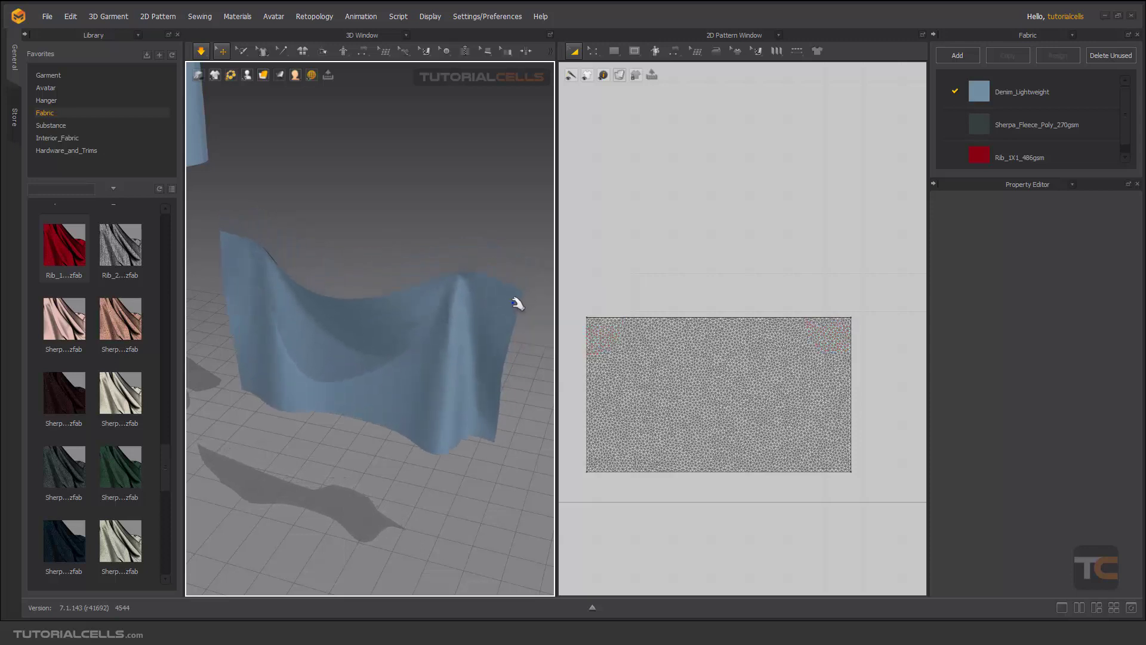
pyautogui.press('space')
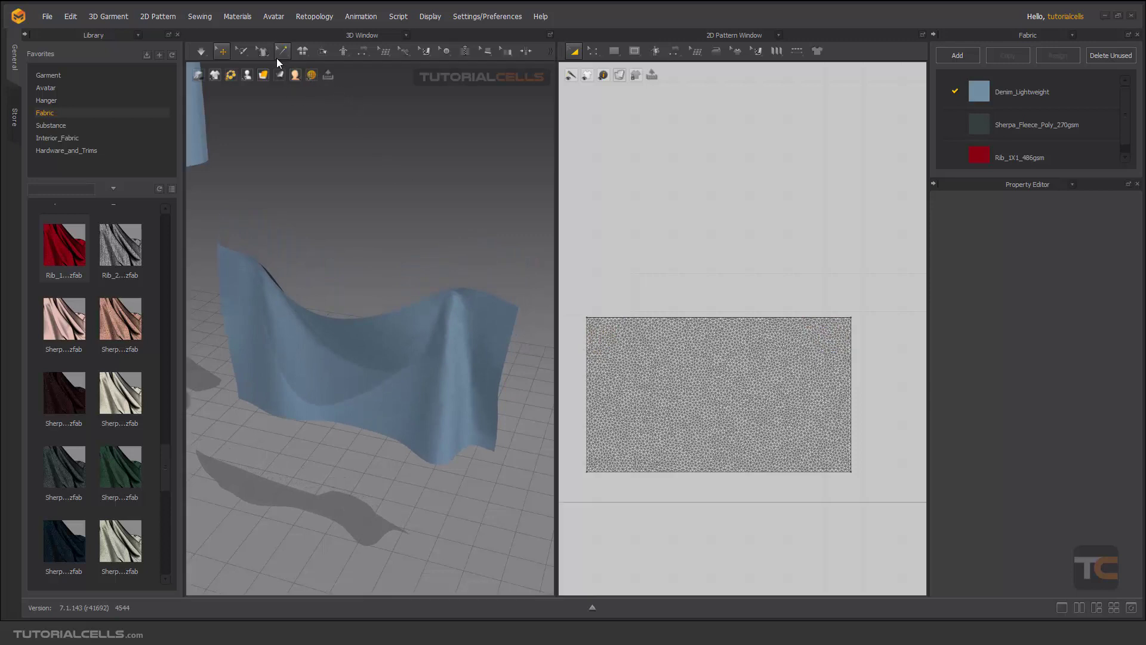
# Step: Pin the rectangular cloth's upper right corner using Pin (Box)
pyautogui.click(242, 54)
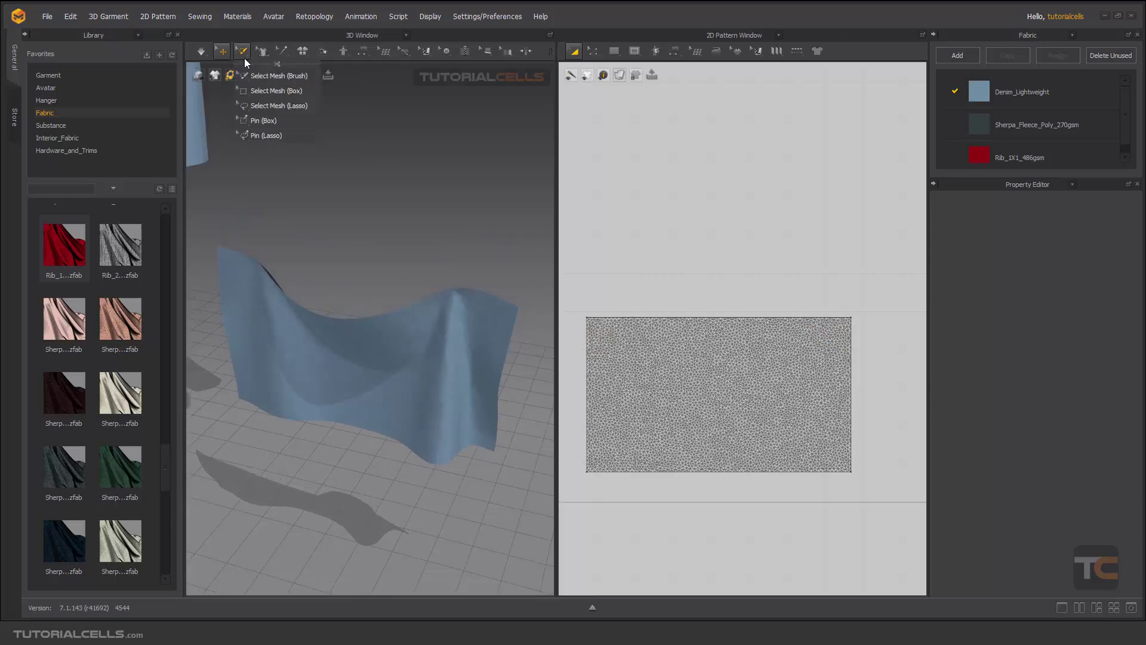
pyautogui.click(265, 122)
pyautogui.moveTo(464, 262); pyautogui.dragTo(526, 326)
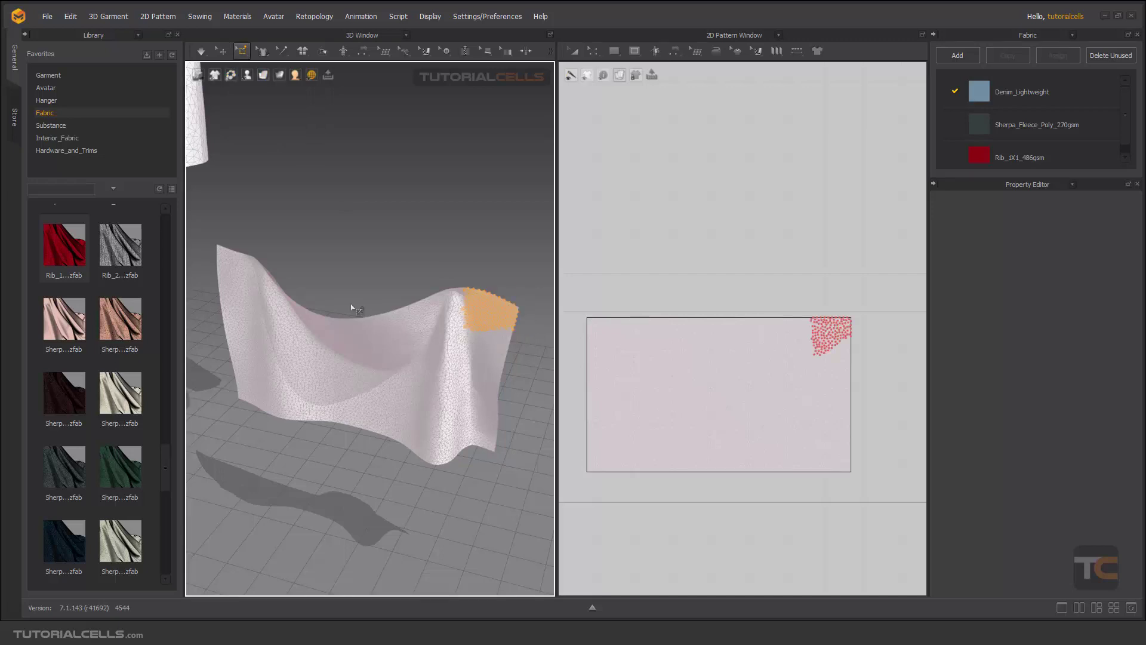
# Step: Pin the rectangular cloth's upper left corner using Pin (Box), and delete the pins at both upper corners
pyautogui.moveTo(217, 232); pyautogui.dragTo(276, 281)
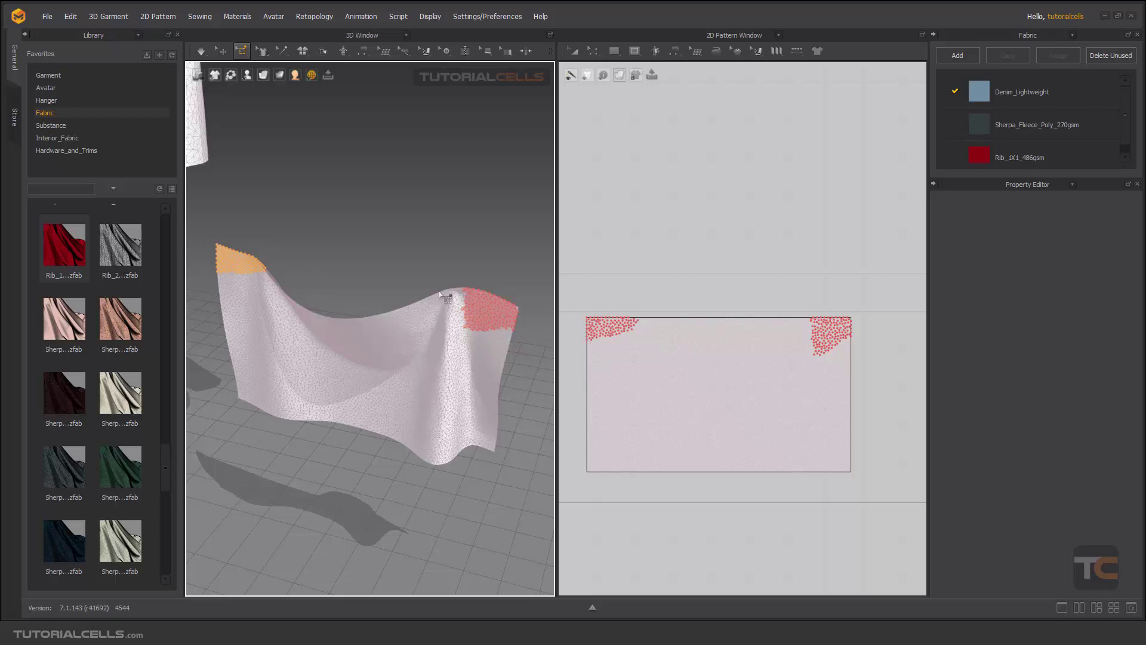
pyautogui.press('Delete')
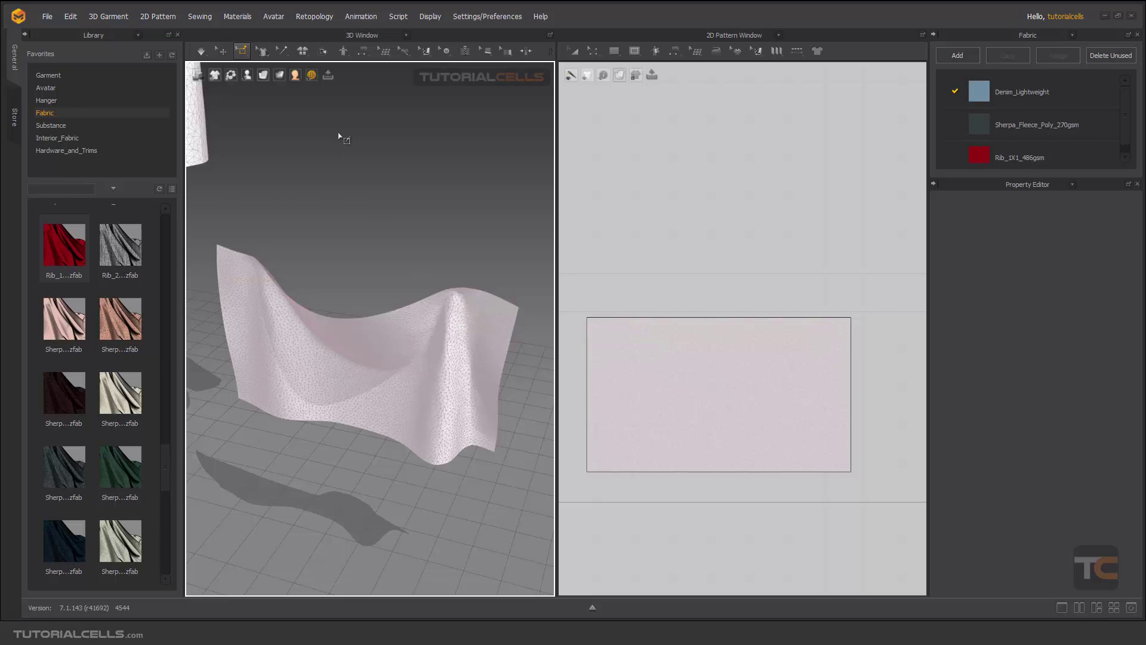
# Step: Pin the two upper corners of the rectangular cloth with freehand outlines using Pin (Lasso)
pyautogui.click(240, 50)
pyautogui.click(270, 138)
pyautogui.moveTo(365, 236); pyautogui.dragTo(519, 256)
pyautogui.moveTo(198, 235); pyautogui.dragTo(280, 274)
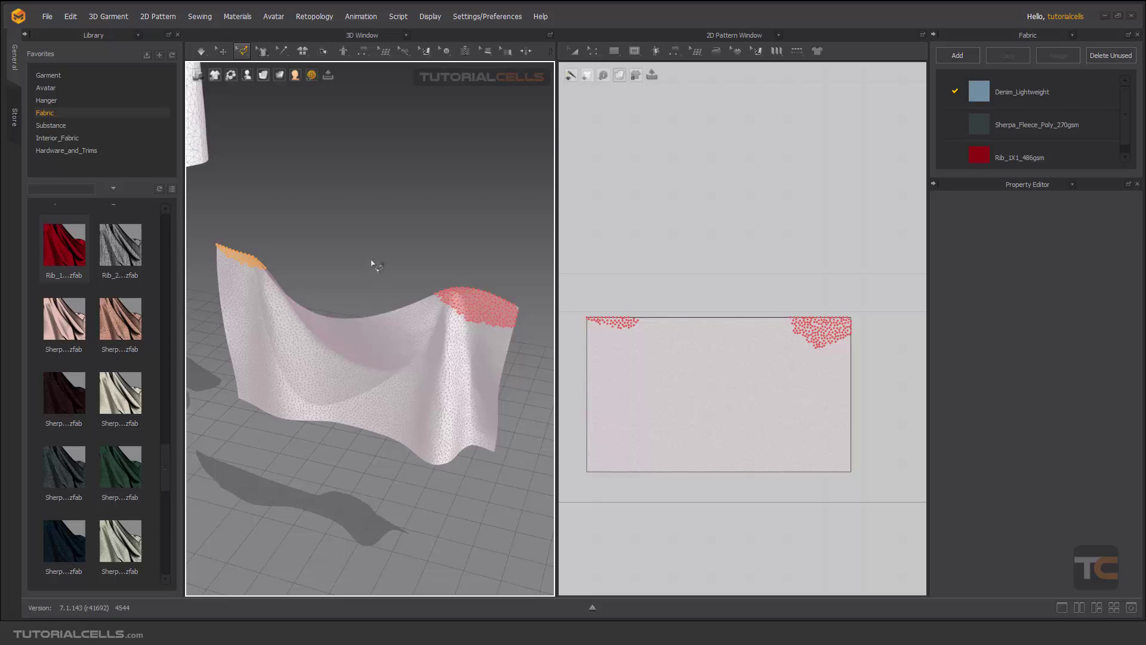
# Step: Lasso the pinned areas at the cloth's upper right and upper left corners and delete their pins
pyautogui.moveTo(376, 265); pyautogui.dragTo(525, 291)
pyautogui.press('Delete')
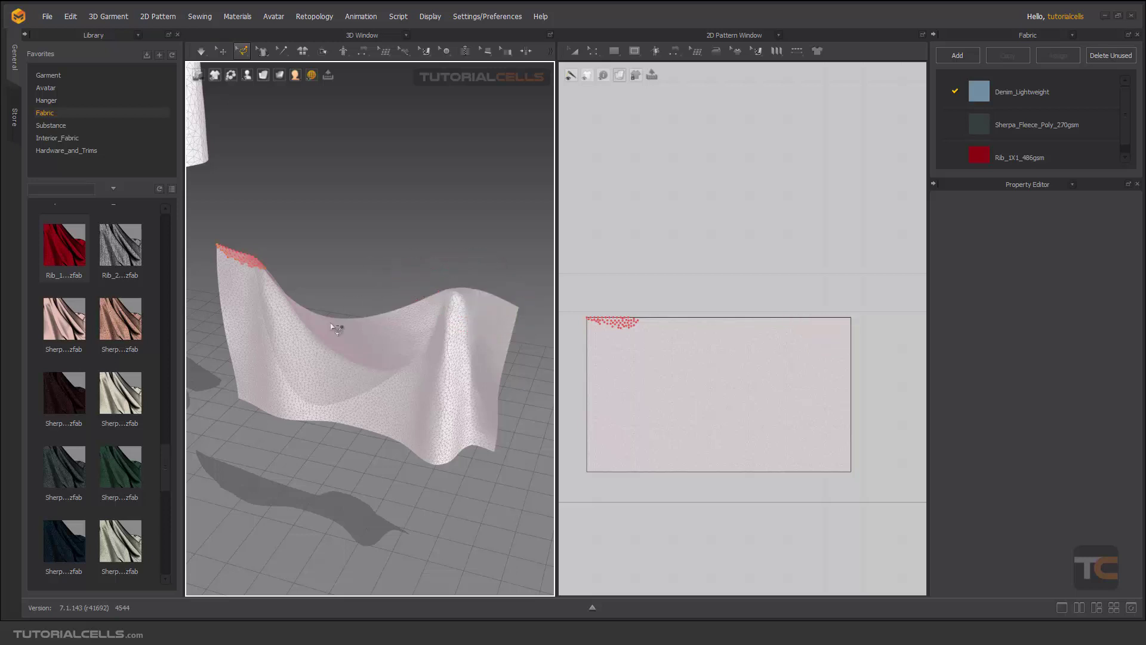
pyautogui.moveTo(199, 264); pyautogui.dragTo(200, 263)
pyautogui.press('Delete')
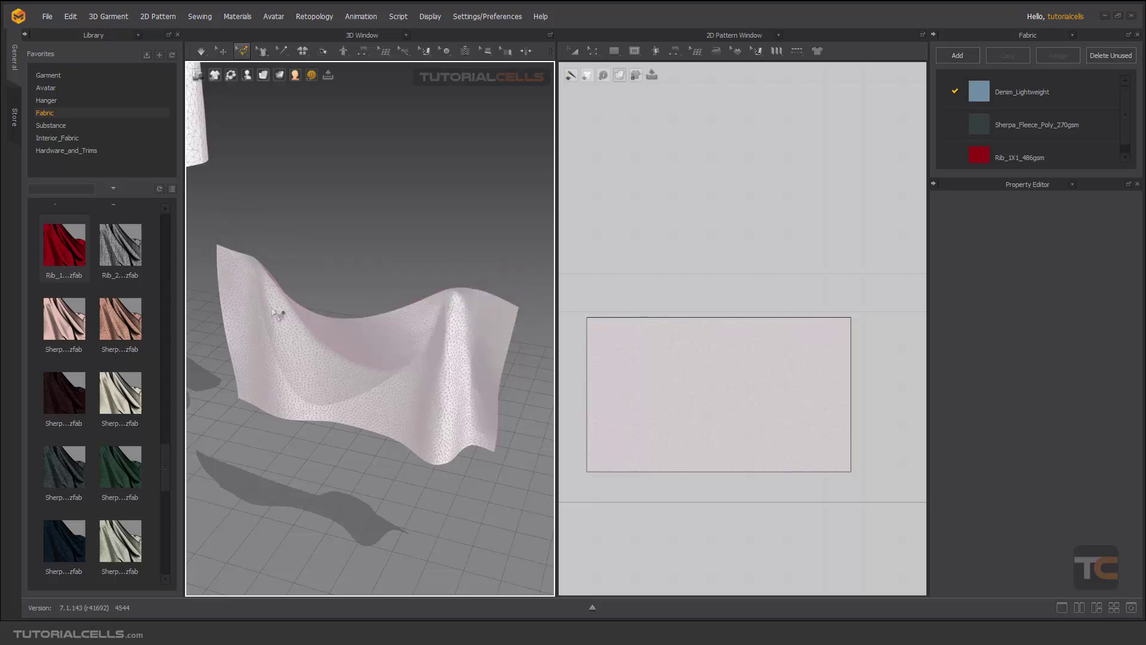
# Step: Pin freehand areas along the cloth's upper and lower edges with Pin (Lasso), mostly on the 2D pattern, and remove them
pyautogui.click(402, 309)
pyautogui.moveTo(624, 269); pyautogui.dragTo(670, 330)
pyautogui.moveTo(621, 247); pyautogui.dragTo(697, 350)
pyautogui.moveTo(718, 478); pyautogui.dragTo(654, 433)
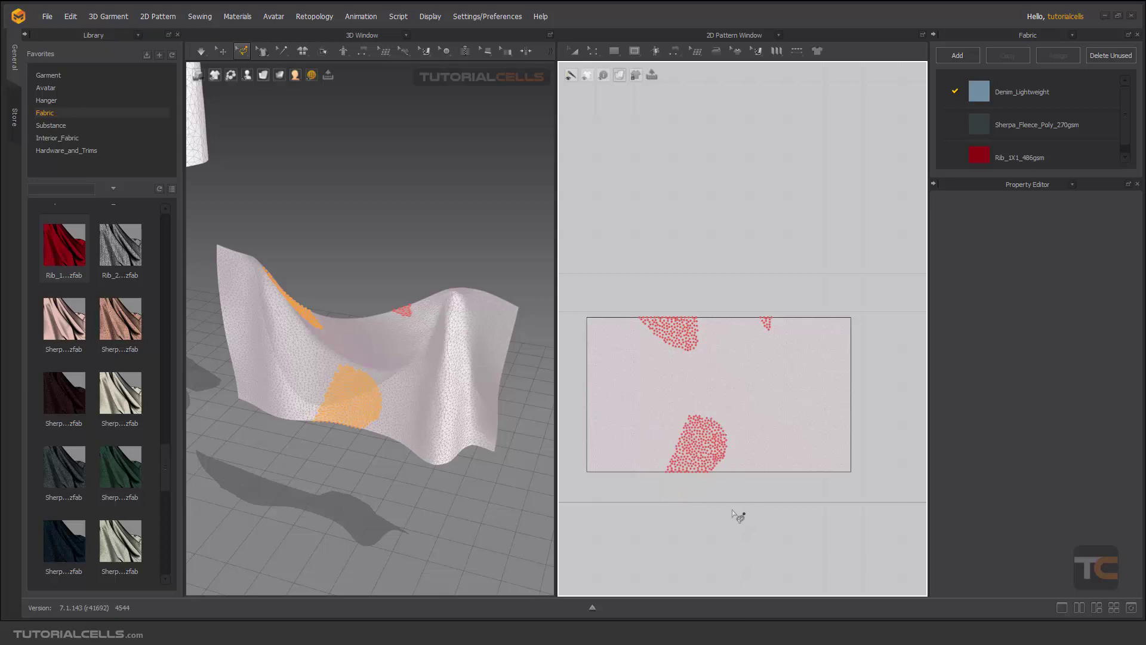
pyautogui.moveTo(649, 509)
pyautogui.mouseDown()
pyautogui.moveTo(857, 358)
pyautogui.moveTo(601, 341)
pyautogui.moveTo(633, 483)
pyautogui.mouseUp()
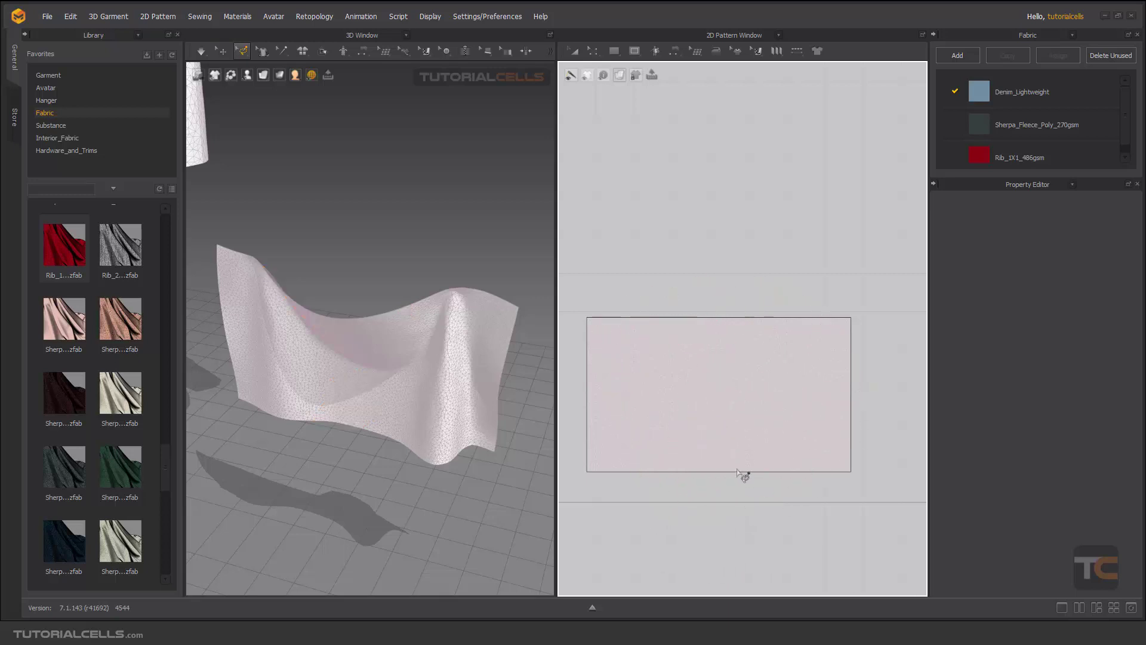
pyautogui.click(245, 48)
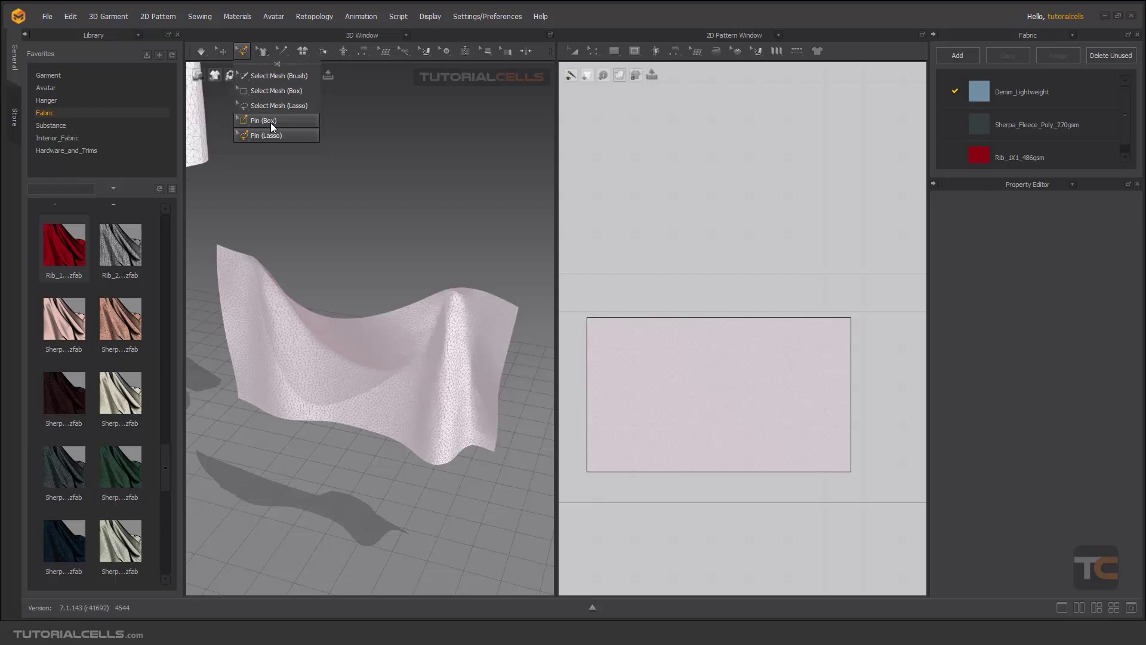
pyautogui.click(330, 202)
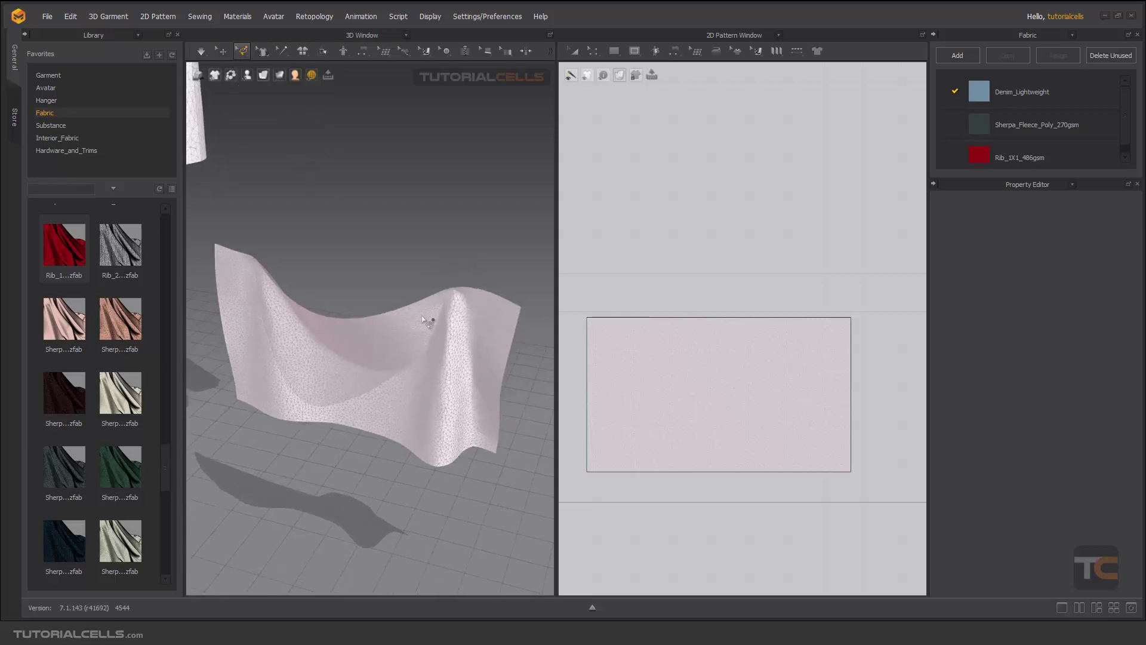
pyautogui.moveTo(427, 321); pyautogui.dragTo(429, 281)
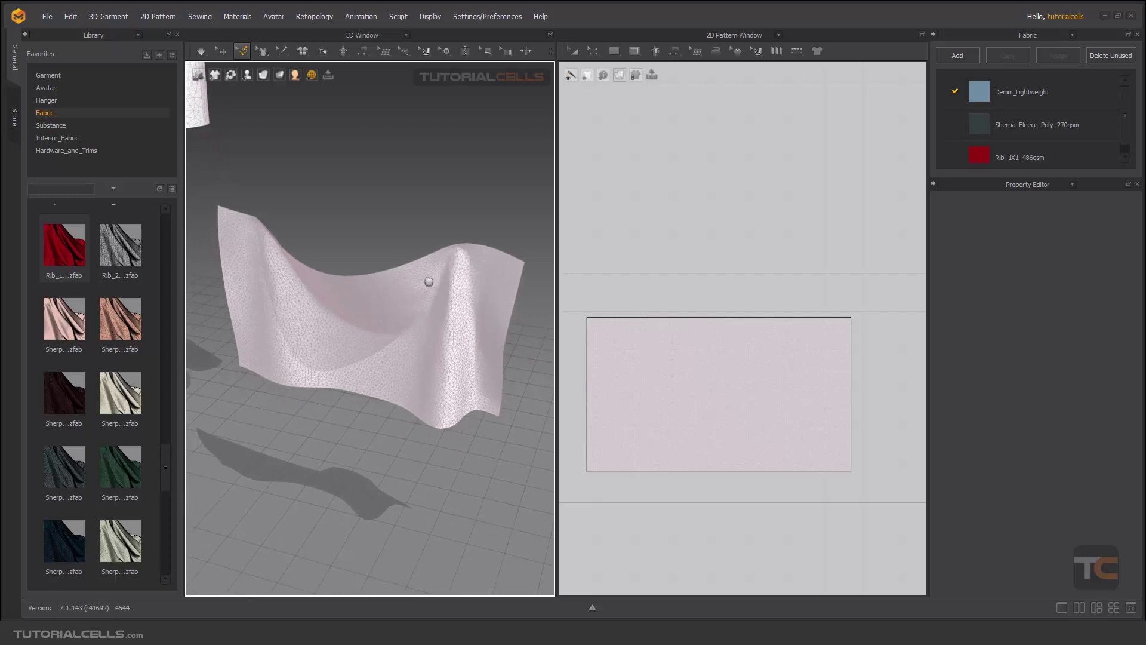
# Step: Exit pin mode and set the 2D pattern display to Texture Surface
pyautogui.click(223, 52)
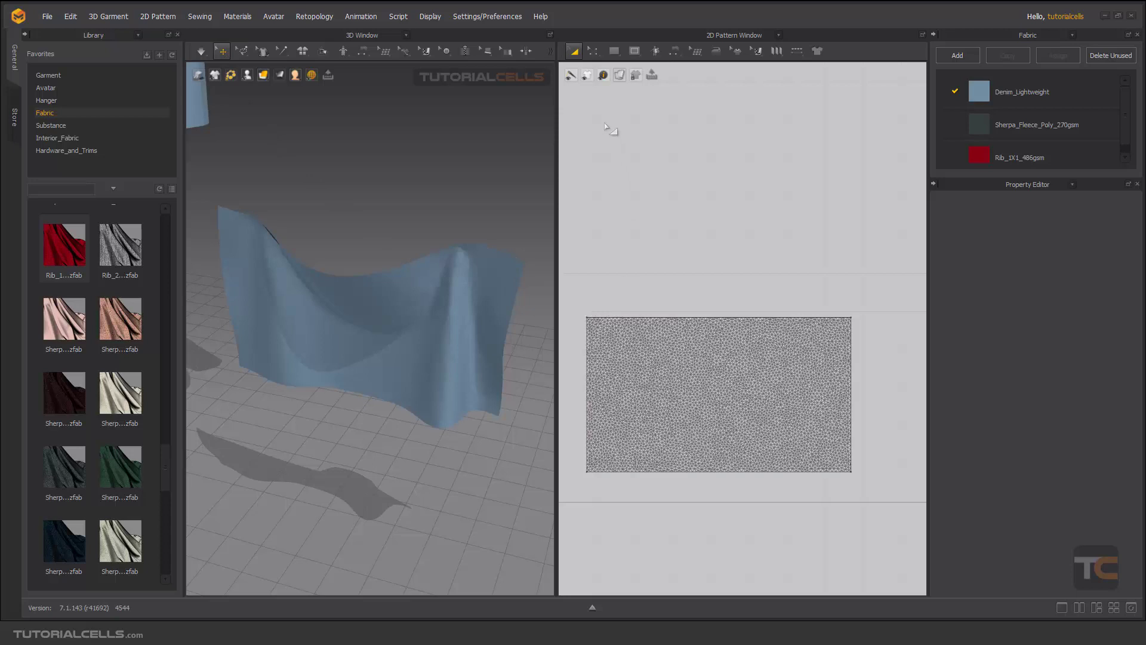
pyautogui.click(619, 75)
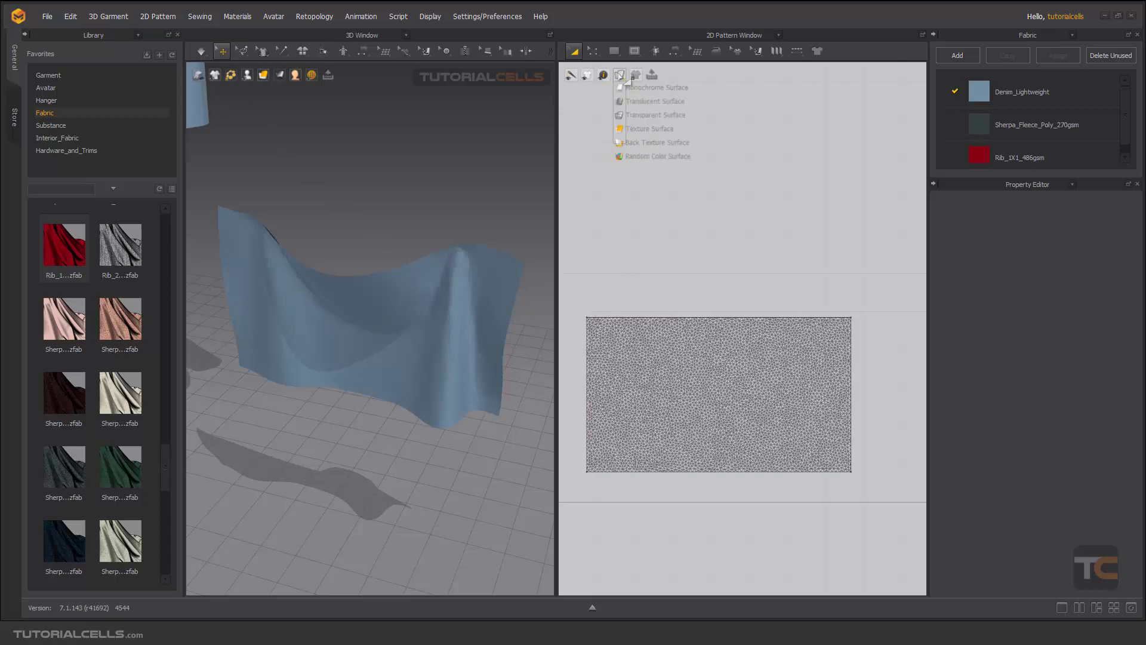
pyautogui.click(653, 129)
pyautogui.moveTo(688, 382); pyautogui.dragTo(704, 301, button='right')
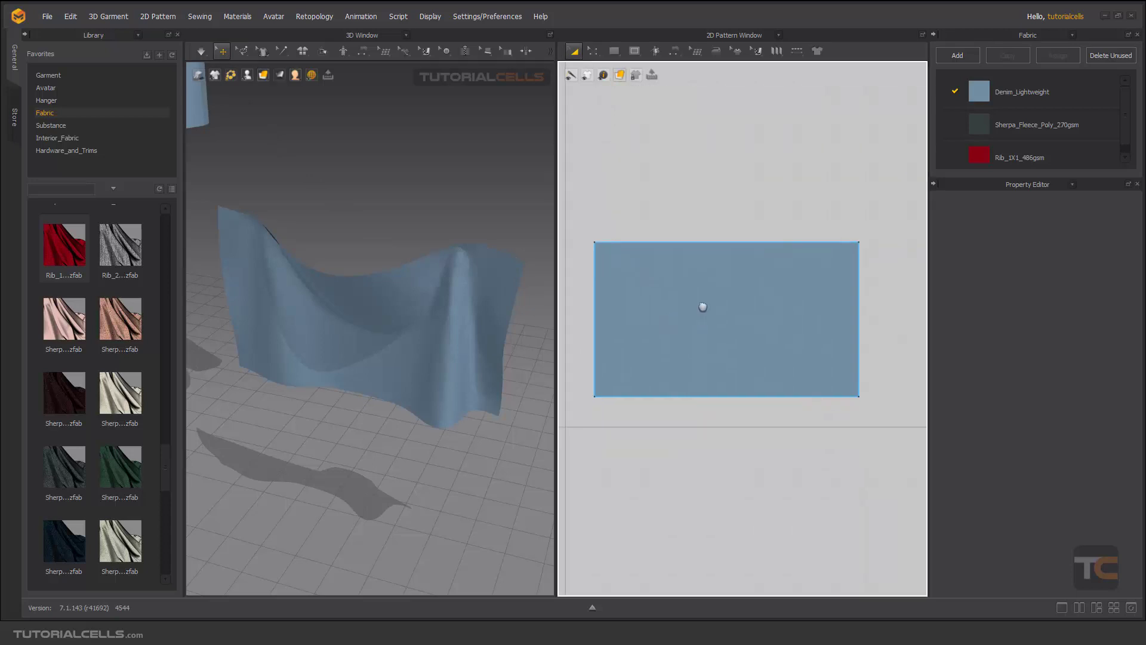
pyautogui.click(246, 49)
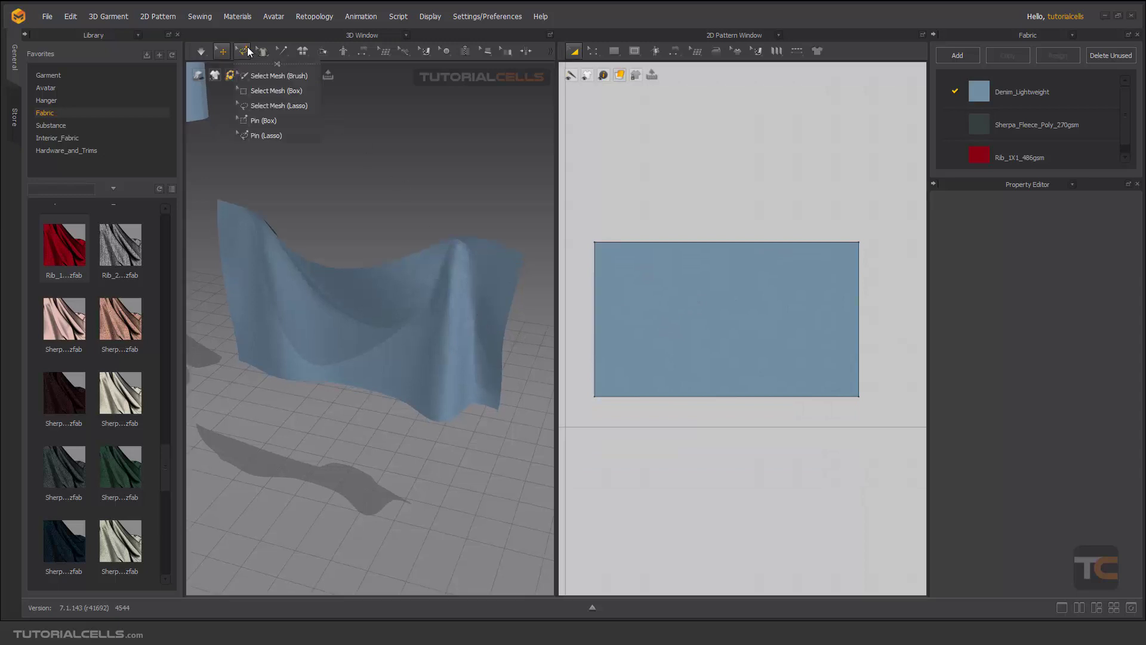
pyautogui.click(271, 120)
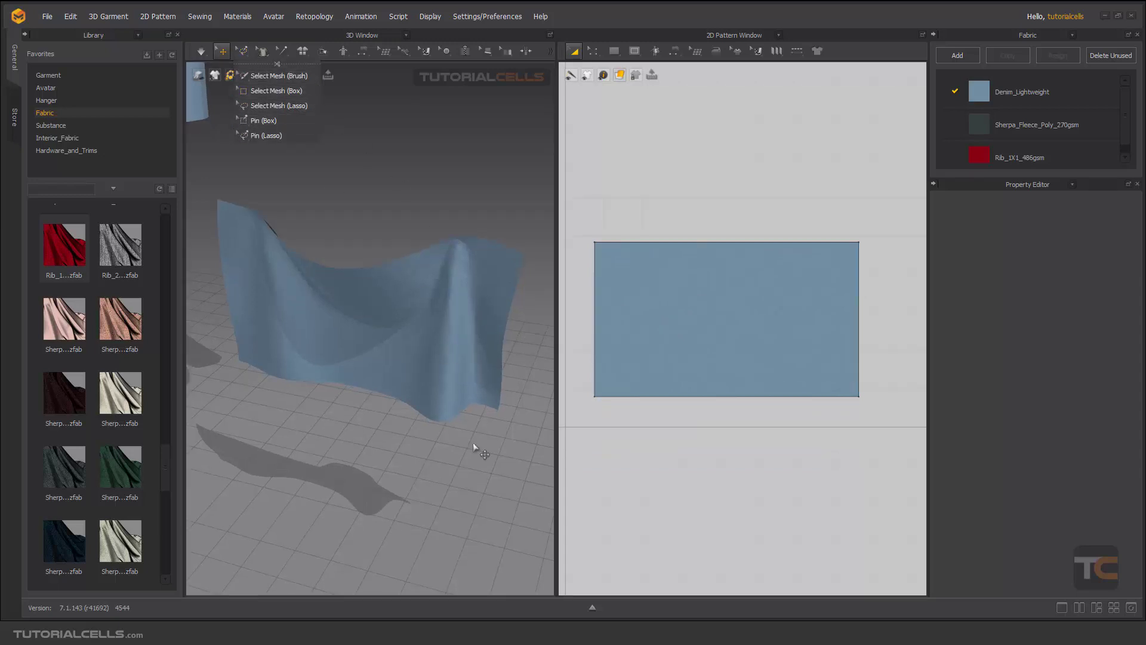